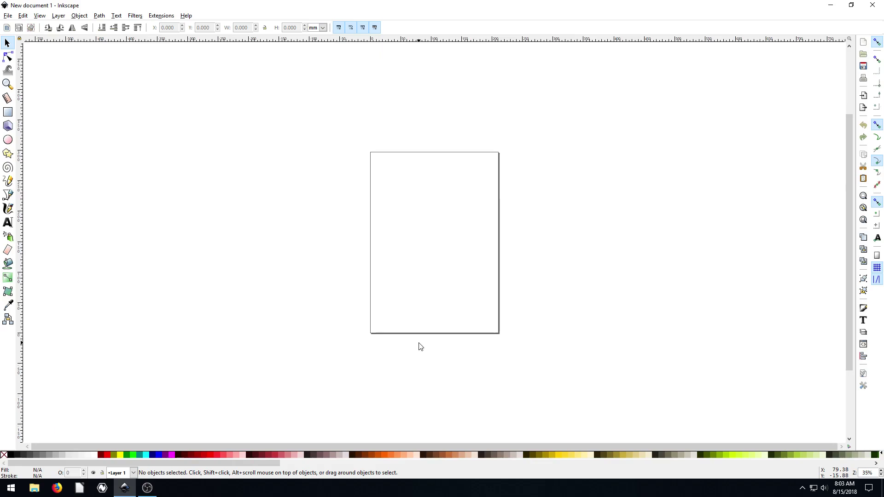
- Zoom the blank page in to about 140% with the plus key
key("plus")
key("plus")
key("plus")
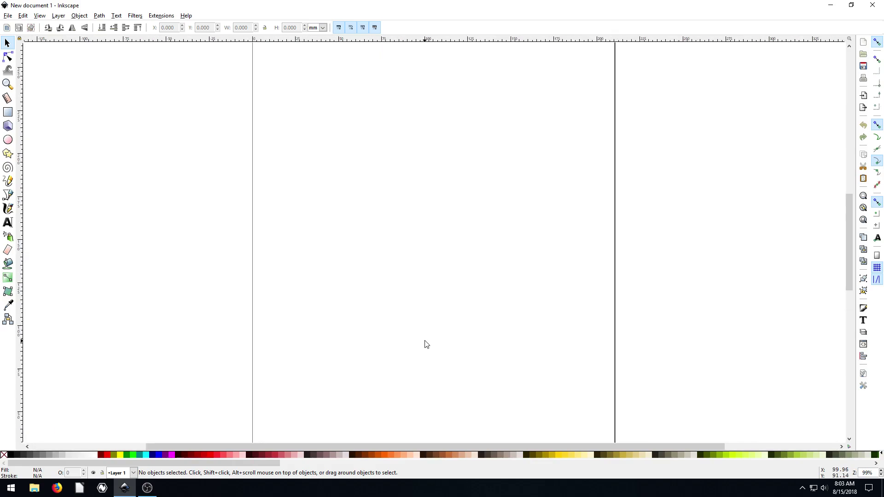
scroll(422, 343, "up", 5)
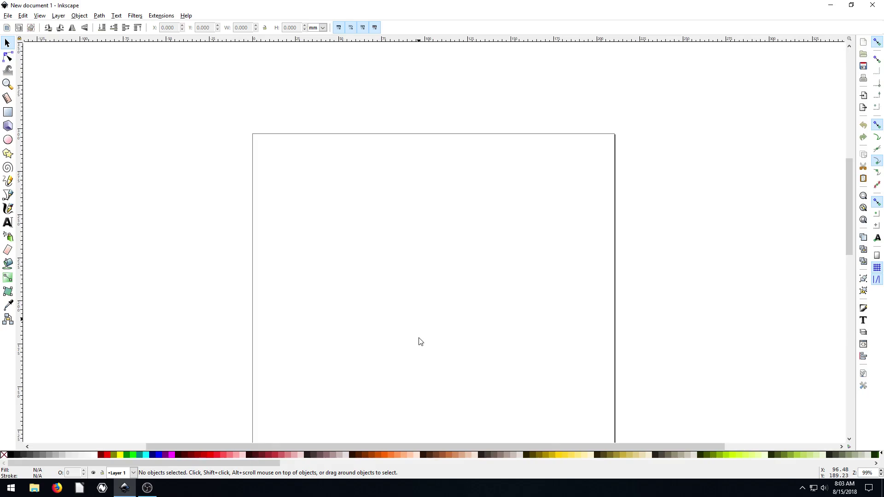
key("plus")
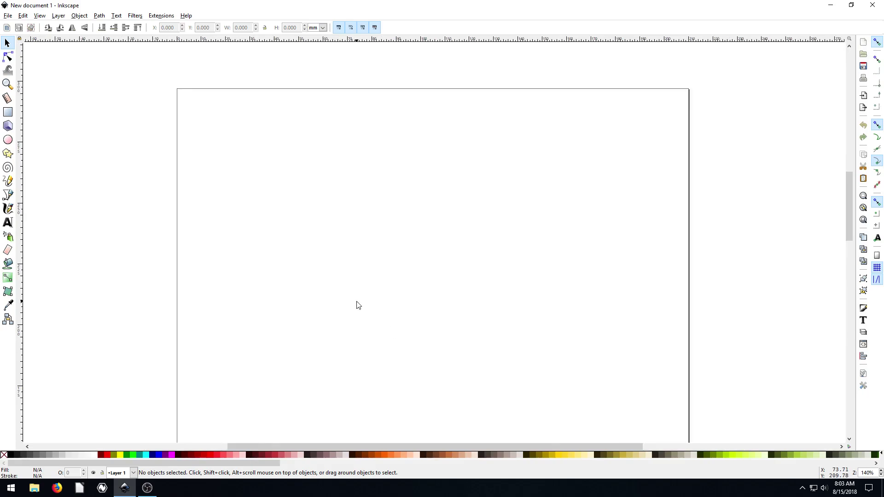
scroll(358, 304, "down", 1)
scroll(358, 306, "up", 1)
- Draw a long freehand squiggle with the Pencil and scale it down proportionally
left_click(9, 182)
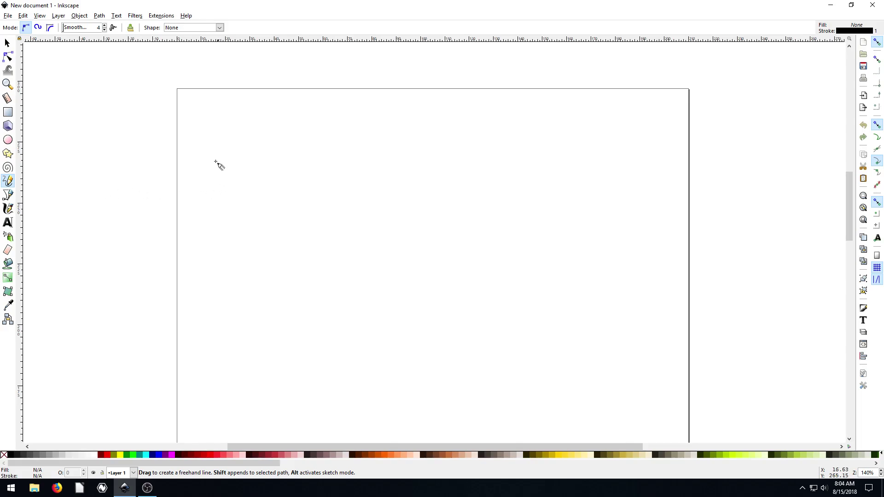
mouse_move(224, 139)
left_mouse_down()
mouse_move(253, 235)
mouse_move(442, 168)
mouse_move(482, 309)
mouse_move(373, 324)
left_mouse_up()
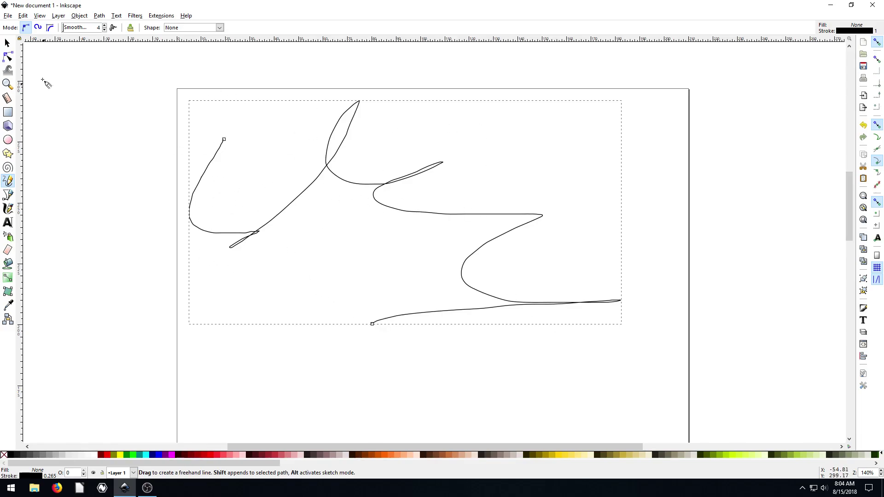
left_click(7, 42)
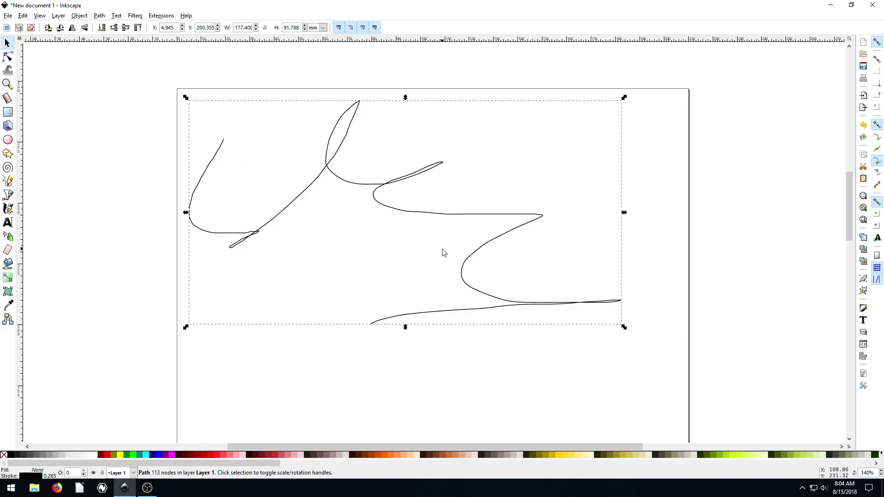
left_click_drag(624, 97, 557, 137)
mouse_move(555, 233)
left_mouse_down()
mouse_move(405, 236)
mouse_move(553, 234)
left_mouse_up()
- Rotate and slightly skew the squiggle, then squeeze it much narrower
left_click(391, 197)
left_click_drag(563, 137, 499, 150)
mouse_move(385, 141)
left_mouse_down()
mouse_move(446, 146)
mouse_move(370, 148)
left_mouse_up()
left_click(387, 196)
mouse_move(579, 144)
left_mouse_down()
mouse_move(504, 181)
mouse_move(579, 140)
left_mouse_up()
mouse_move(385, 140)
left_mouse_down()
mouse_move(375, 174)
mouse_move(383, 143)
left_mouse_up()
left_click_drag(574, 235, 404, 235)
left_click(482, 226)
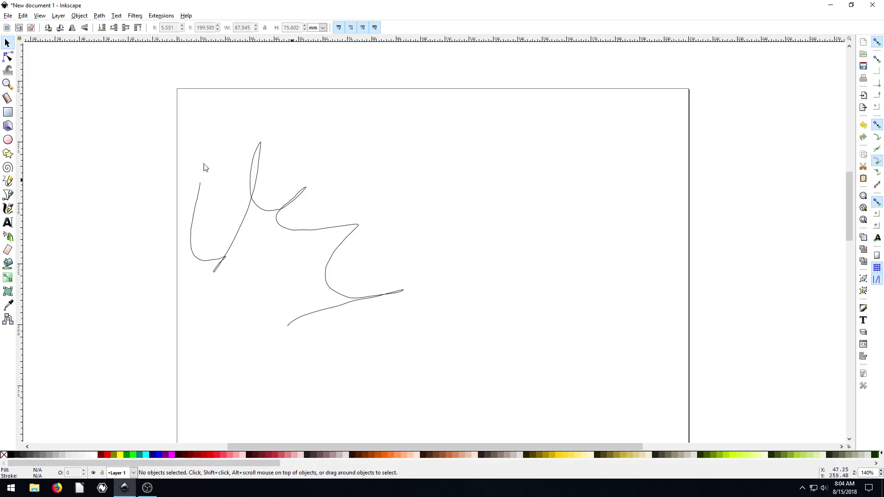
- Draw a green rectangle right of the line and resize it
left_click(8, 115)
left_click_drag(496, 167, 634, 279)
left_click(7, 43)
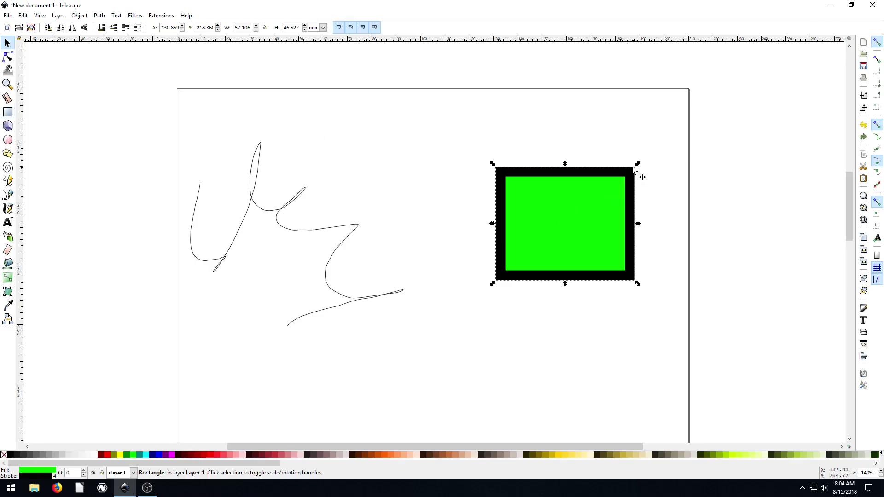
left_click_drag(638, 172, 620, 212)
left_click(596, 178)
key("ctrl+z")
- Shift the freehand line slightly right and up
left_click(291, 203)
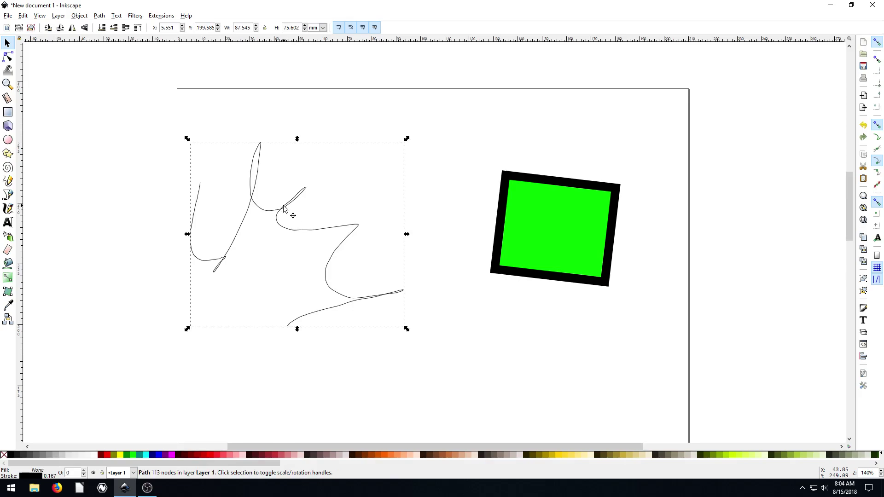
left_click(551, 186)
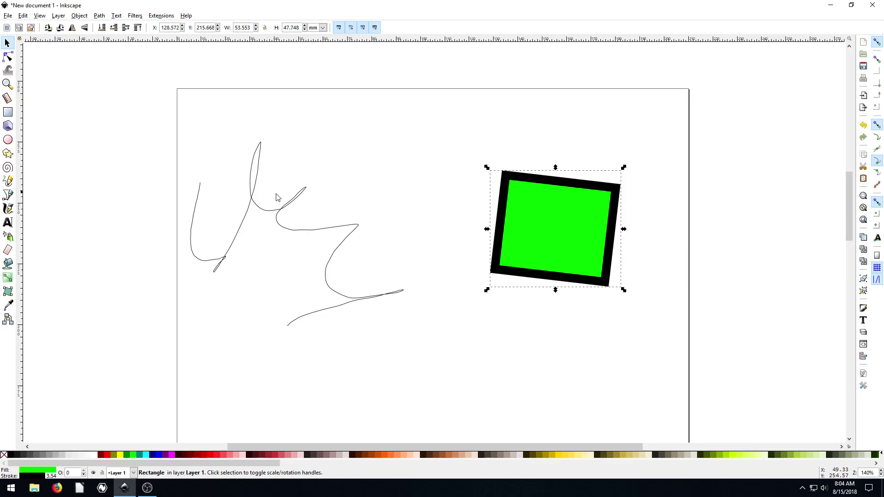
left_click(290, 203)
left_click(545, 182)
left_click(284, 210)
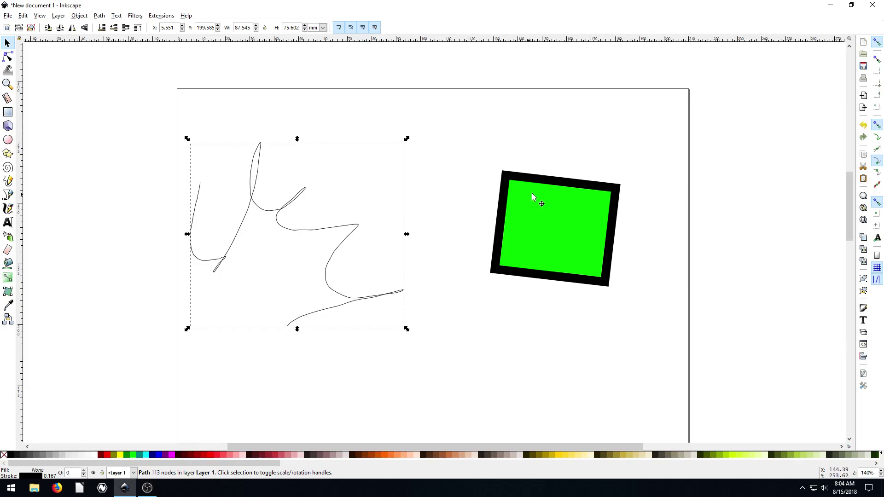
mouse_move(274, 210)
left_mouse_down()
mouse_move(324, 189)
mouse_move(299, 199)
left_mouse_up()
- Move the green rectangle upward into position and deselect it
left_click(545, 186)
left_click_drag(546, 186, 554, 166)
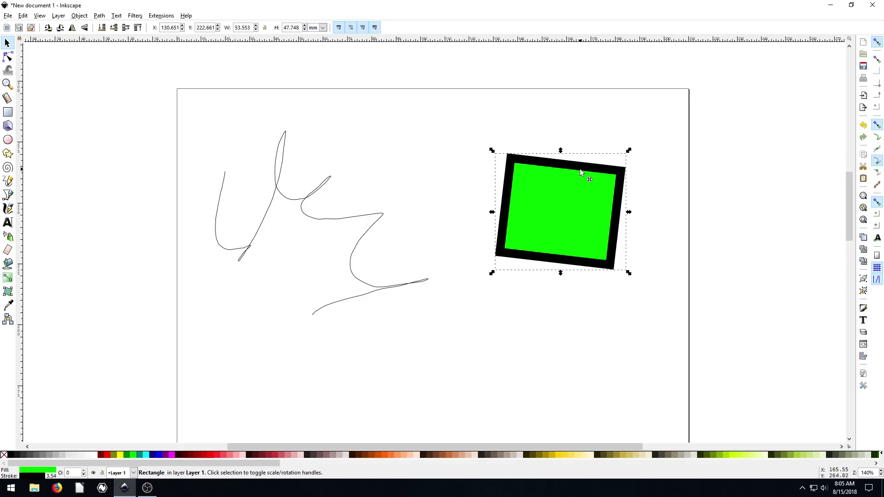
left_click_drag(579, 170, 571, 149)
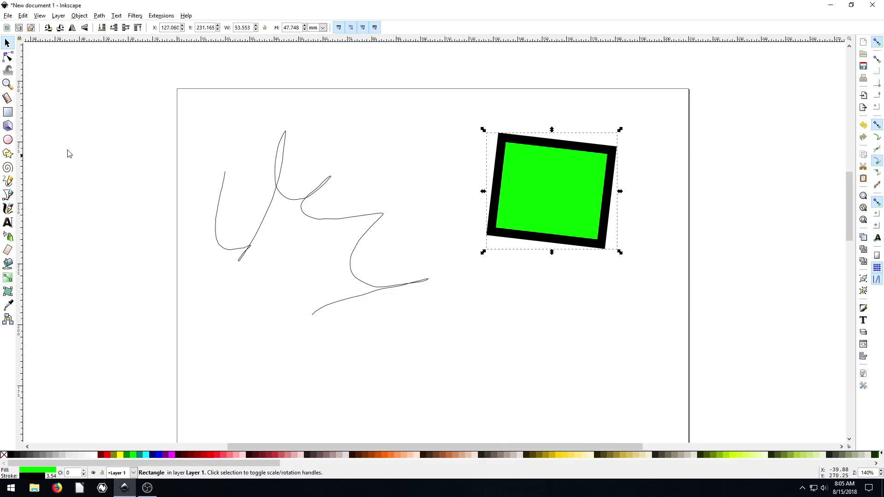
left_click_drag(575, 305, 633, 359)
- Draw a green ellipse below the rectangle, stretch it wider, and move the freehand line up
left_click(8, 140)
left_click_drag(511, 290, 596, 380)
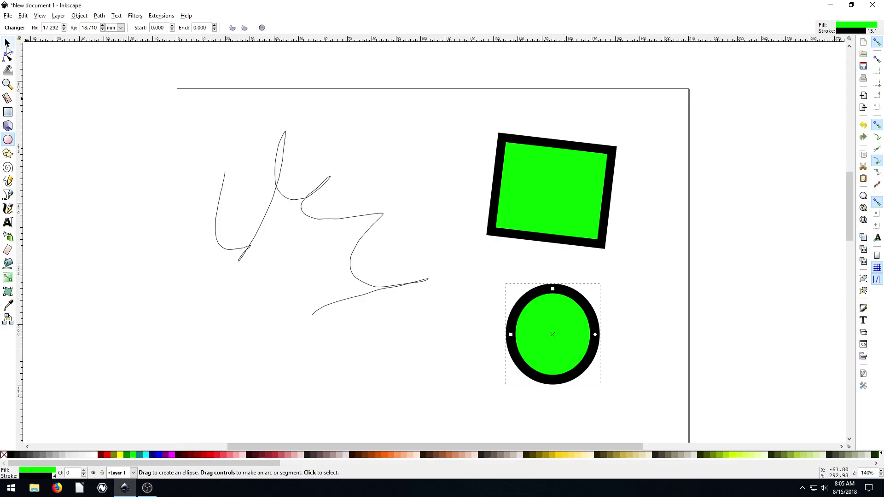
left_click(8, 43)
left_click_drag(603, 334, 654, 335)
left_click(499, 337)
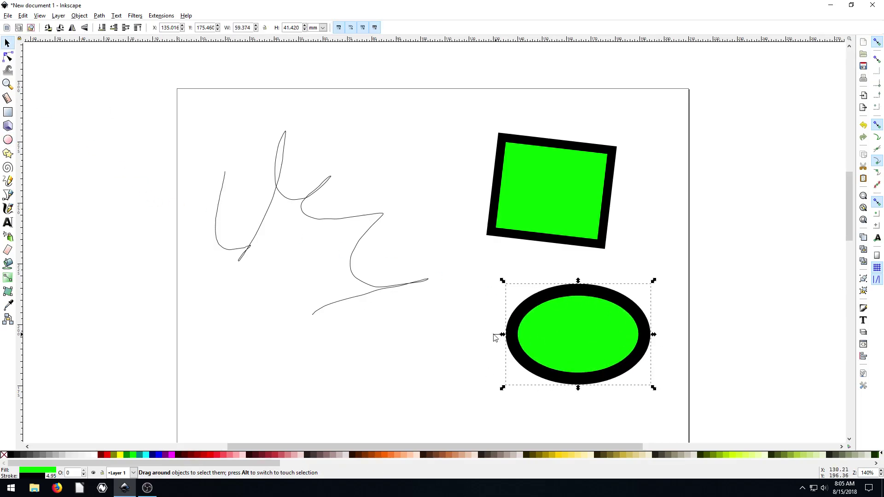
left_click(355, 224)
left_click_drag(308, 191, 304, 123)
- Reshape the ellipse with its radius handles to about 57.4 by 27.0 mm
left_click(573, 290)
left_click_drag(579, 282, 578, 258)
double_click(596, 276)
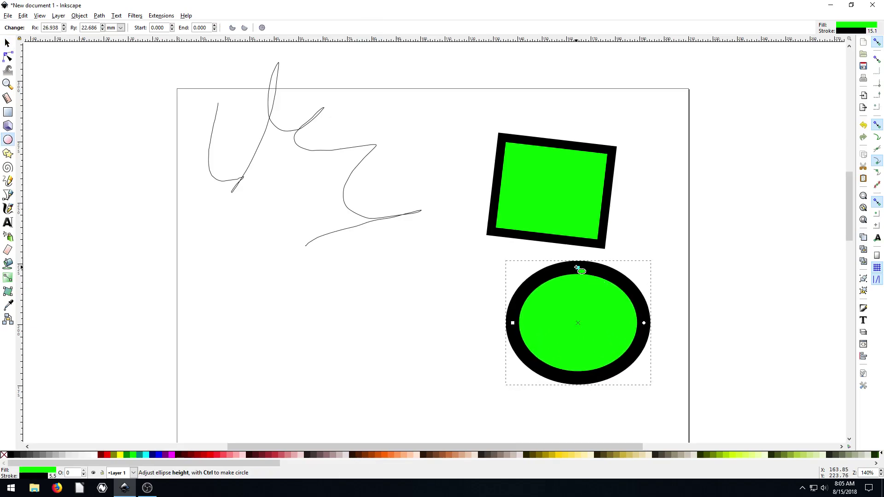
left_click_drag(579, 268, 578, 244)
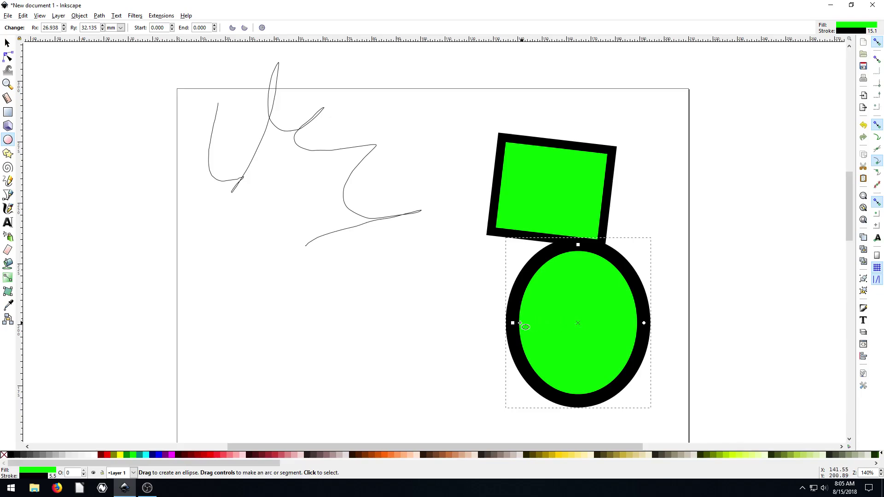
left_click_drag(513, 323, 450, 329)
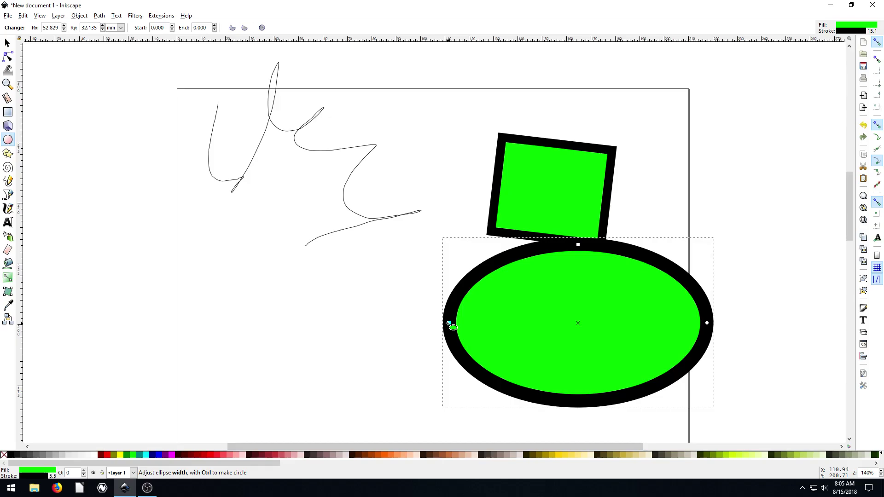
left_click_drag(449, 324, 438, 324)
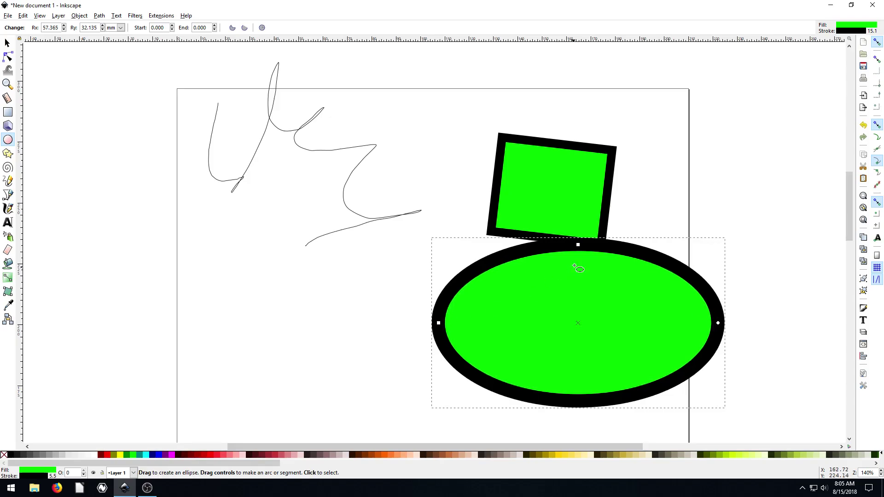
mouse_move(578, 245)
left_mouse_down()
mouse_move(579, 277)
mouse_move(578, 257)
left_mouse_up()
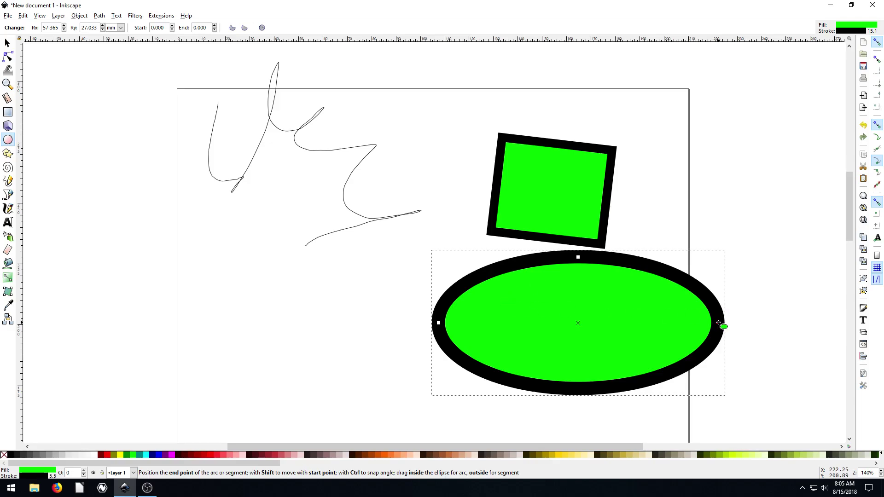
- Drag the ellipse's arc end to make a pie spanning 0° to about 287.2°
left_click_drag(718, 323, 656, 224)
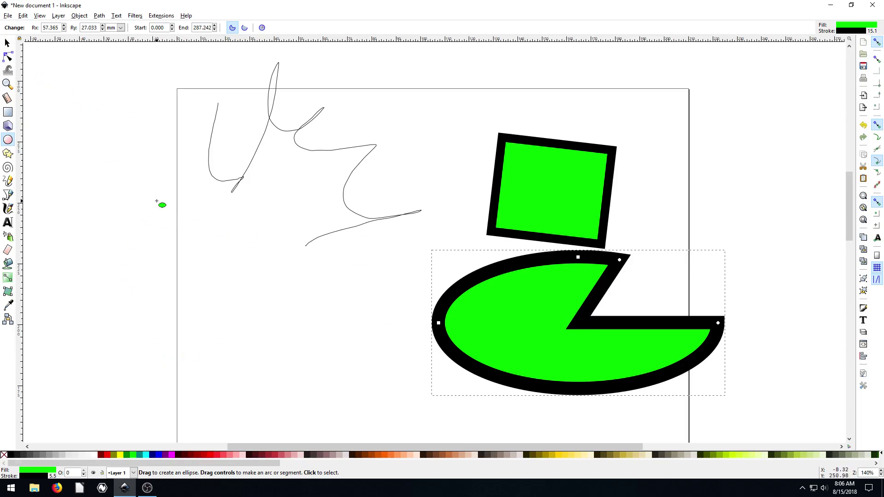
- Draw a freehand pie outline left of the ellipse, filled lime green with outline width 3
left_click(9, 181)
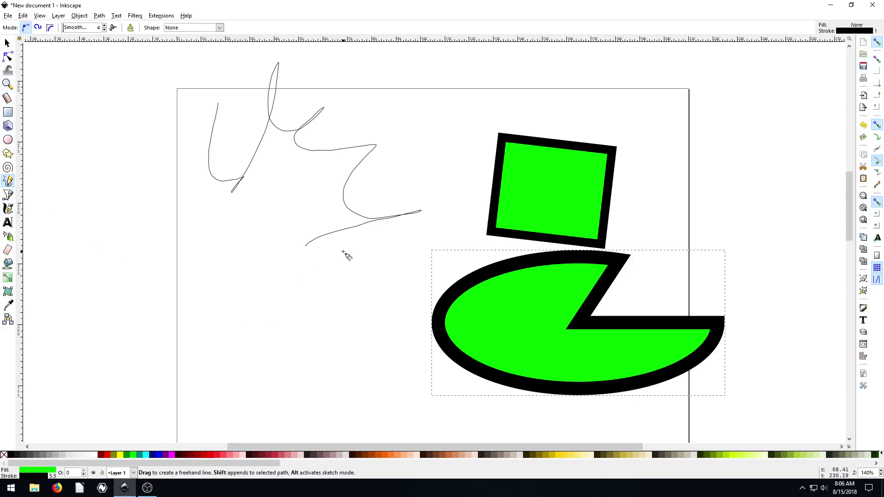
mouse_move(343, 253)
left_mouse_down()
mouse_move(238, 288)
mouse_move(223, 358)
mouse_move(269, 399)
mouse_move(354, 401)
mouse_move(411, 341)
mouse_move(389, 280)
mouse_move(305, 340)
mouse_move(333, 299)
mouse_move(344, 254)
left_mouse_up()
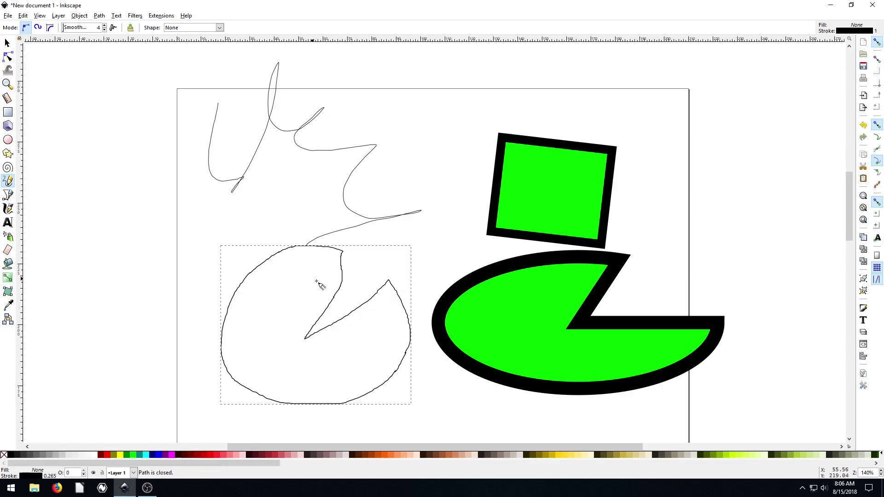
left_click(132, 454)
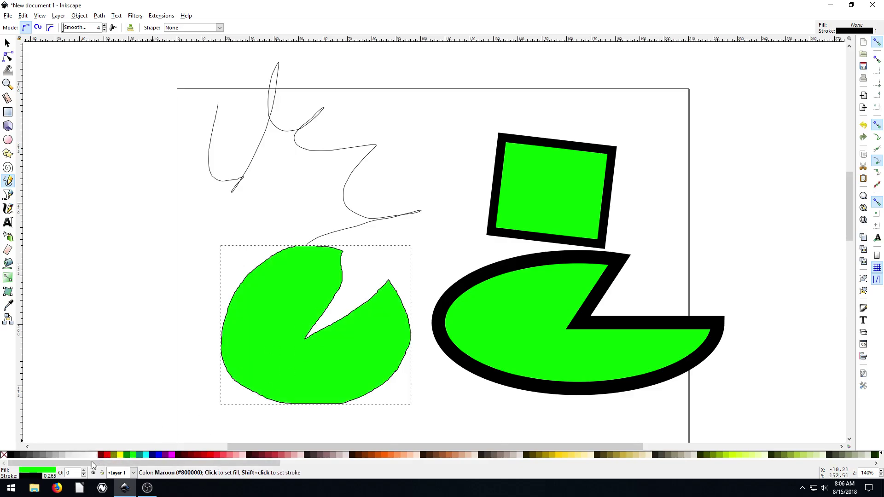
right_click(46, 479)
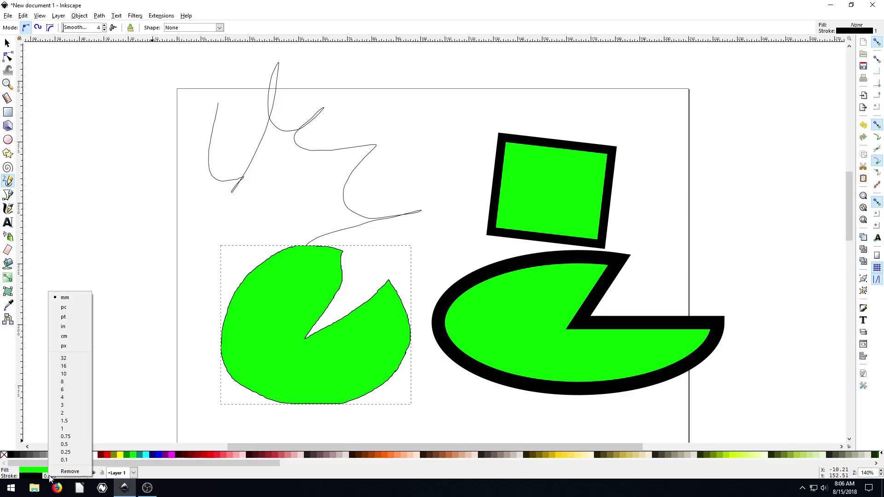
left_click(63, 408)
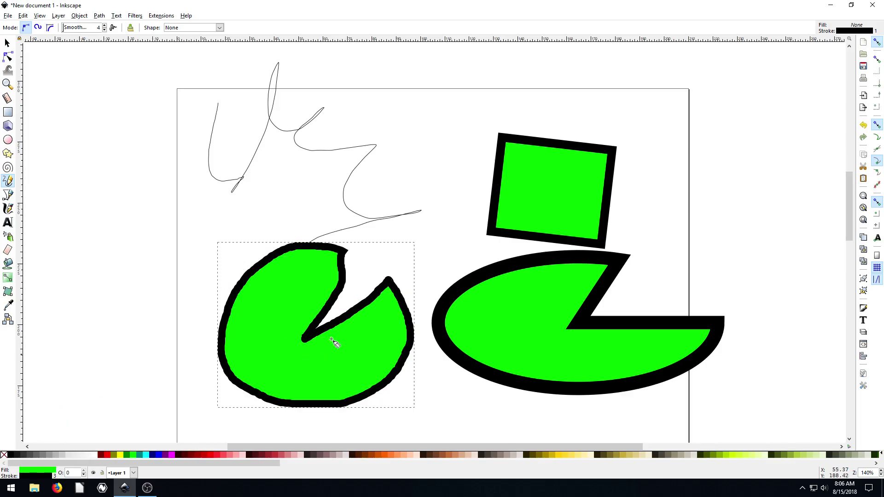
- Move the wobbly green blob up and to the left
left_click(7, 44)
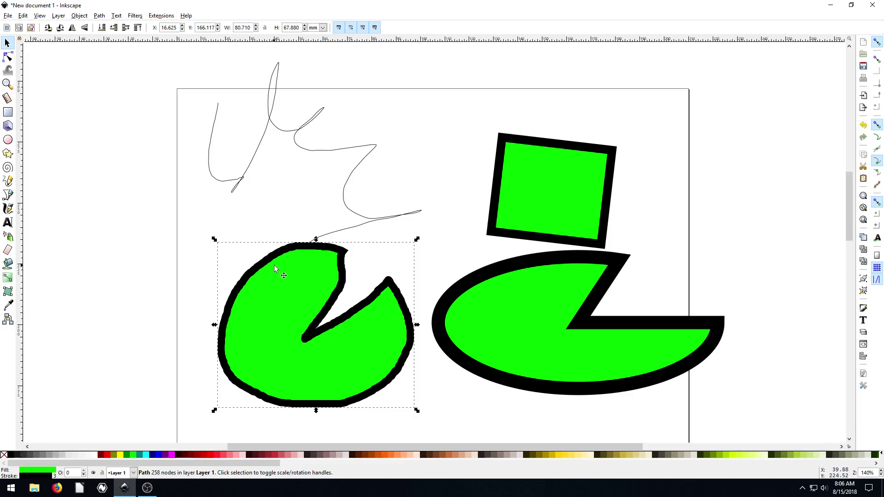
mouse_move(271, 256)
left_mouse_down()
mouse_move(239, 228)
mouse_move(227, 236)
mouse_move(211, 227)
left_mouse_up()
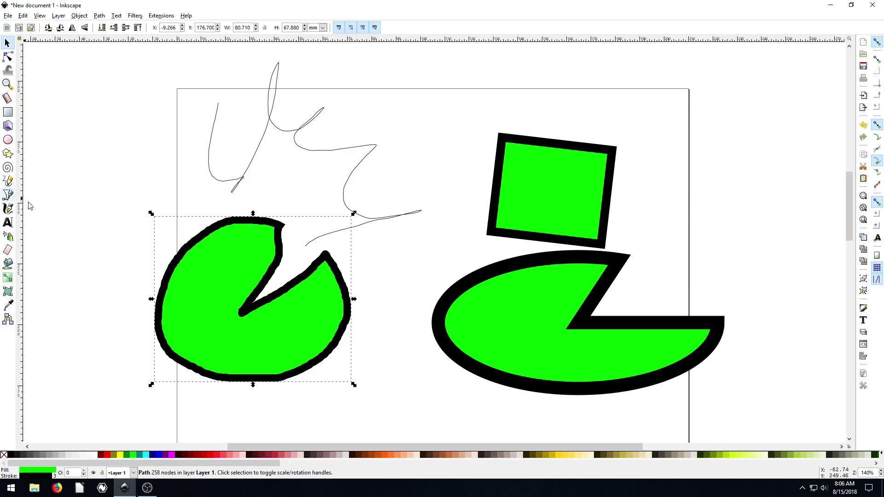
left_click_drag(205, 246, 226, 249)
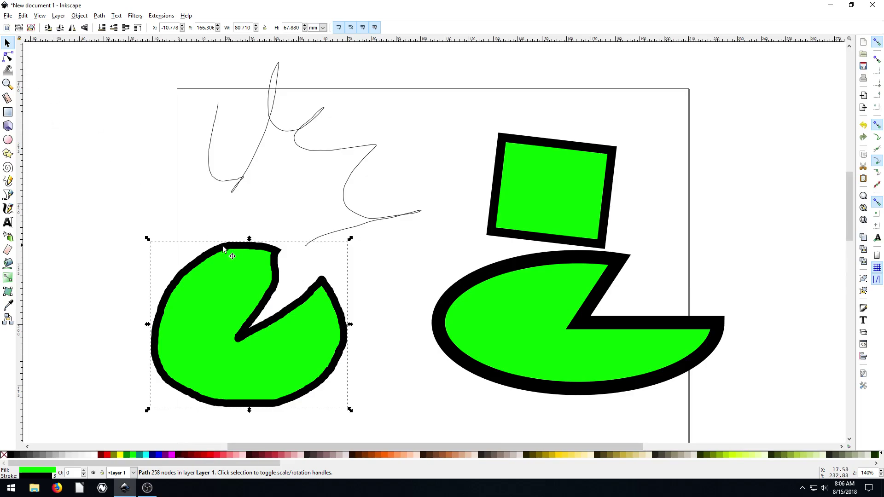
- Drag the right green pie's ellipse handles to widen it and make it taller
double_click(221, 251)
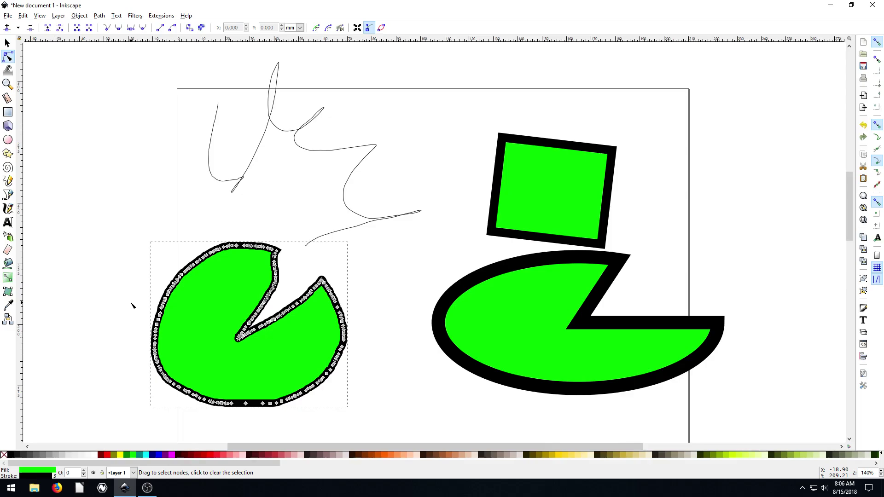
left_click(566, 264)
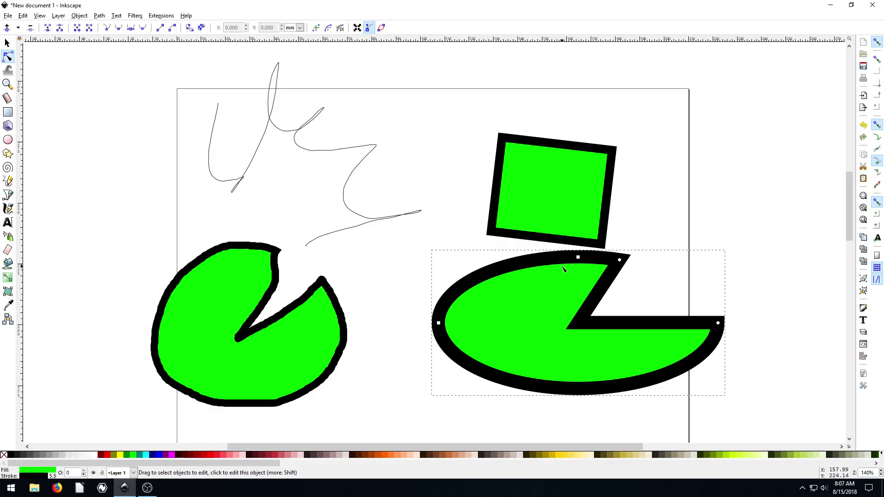
left_click_drag(439, 323, 434, 324)
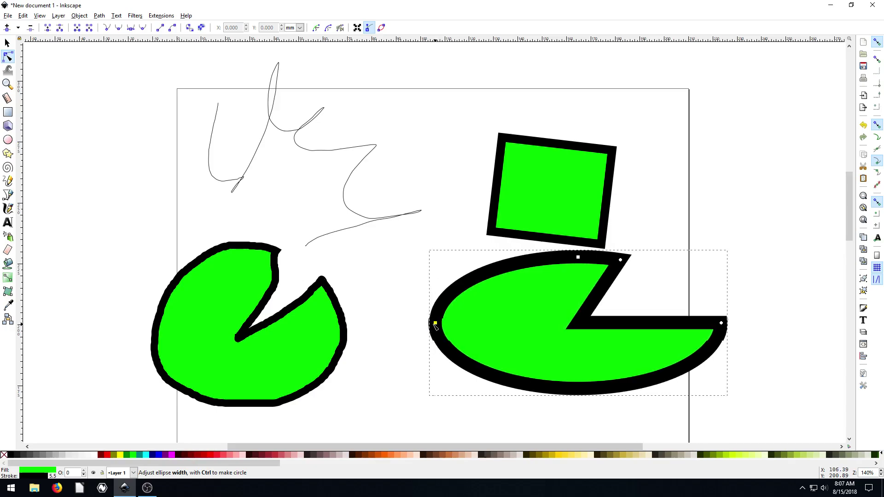
left_click_drag(578, 257, 626, 255)
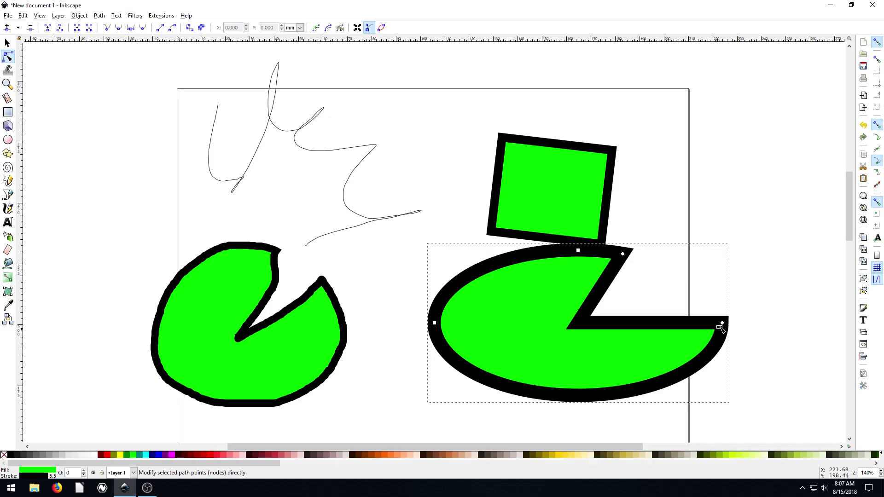
key("Escape")
left_click(645, 328)
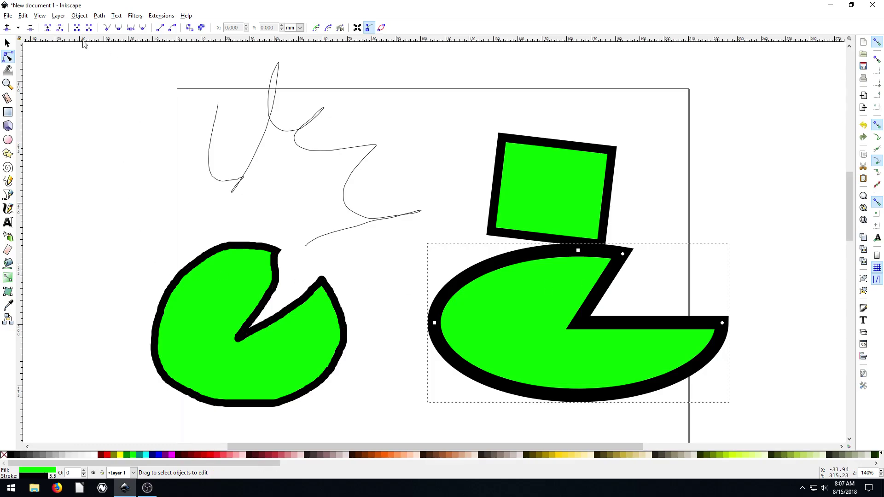
- Narrow and lower the right pie, then enlarge the left blob to about 98.1 × 78.8 mm
left_click(7, 43)
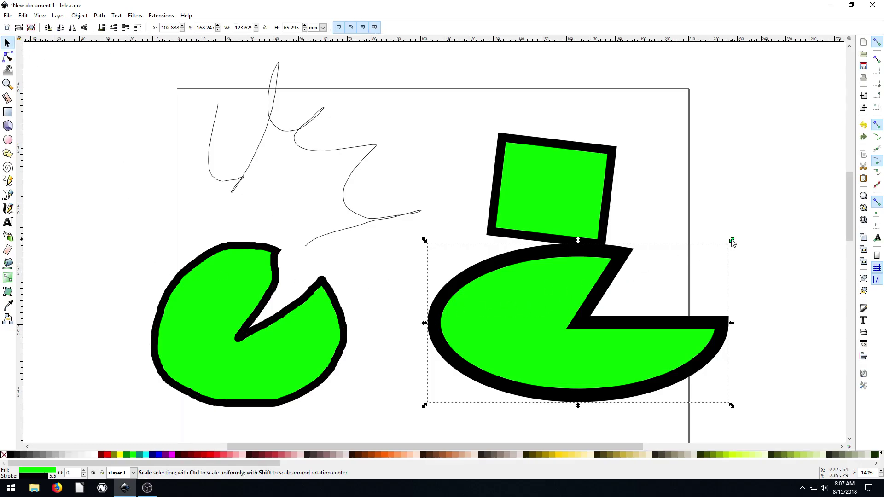
left_click_drag(732, 241, 681, 232)
key("shift+Down")
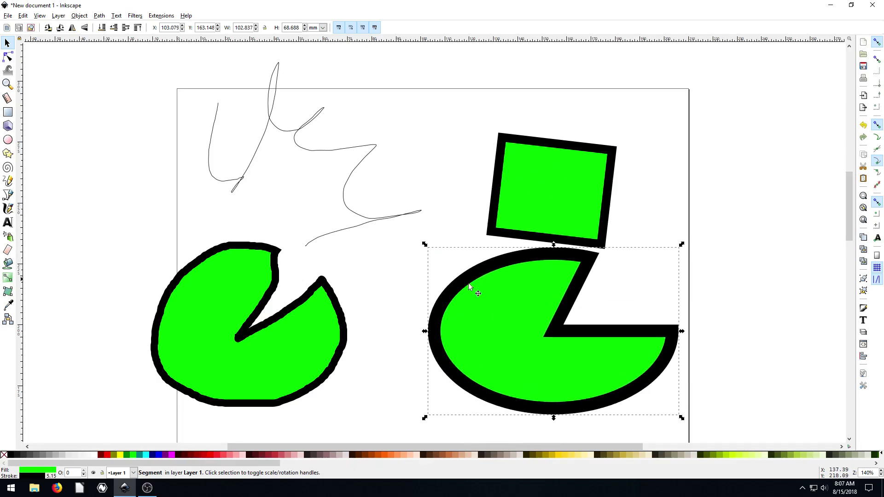
left_click(264, 253)
left_click_drag(351, 240, 392, 212)
left_click_drag(315, 239, 306, 230)
- Raise a top-edge node of the left blob to form a bump
key("n")
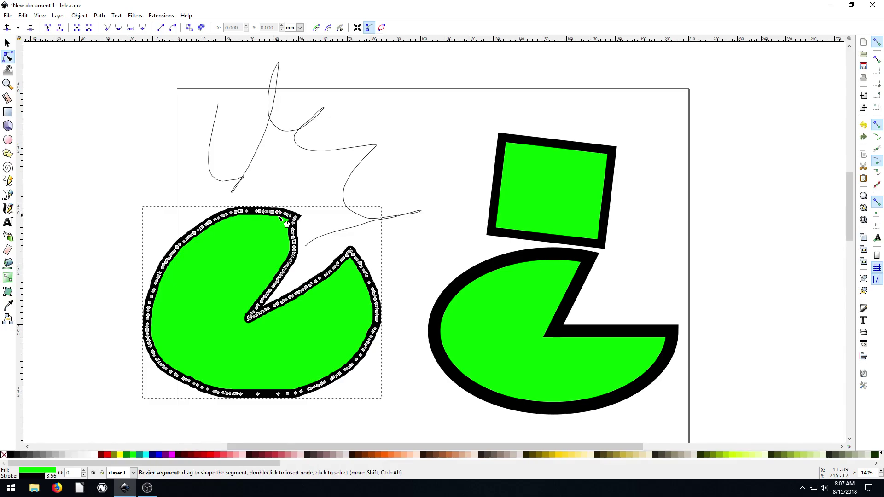
scroll(282, 221, "up", 2)
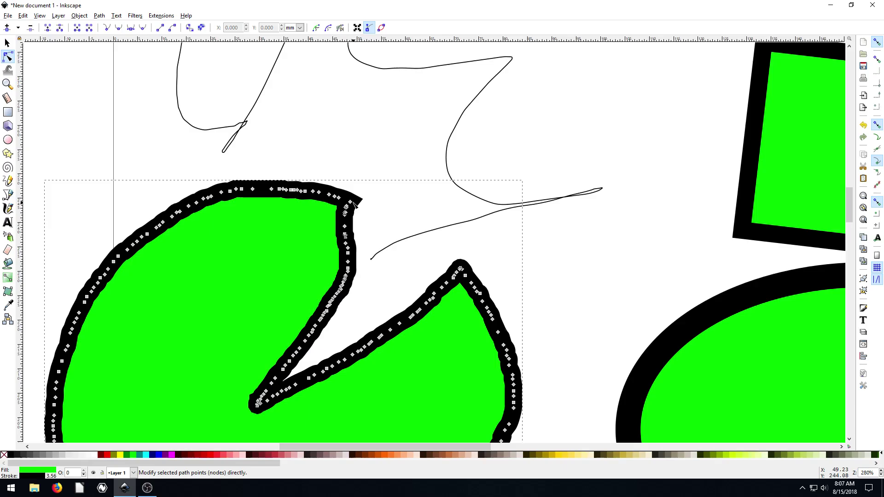
left_click_drag(354, 205, 268, 178)
scroll(272, 272, "down", 8)
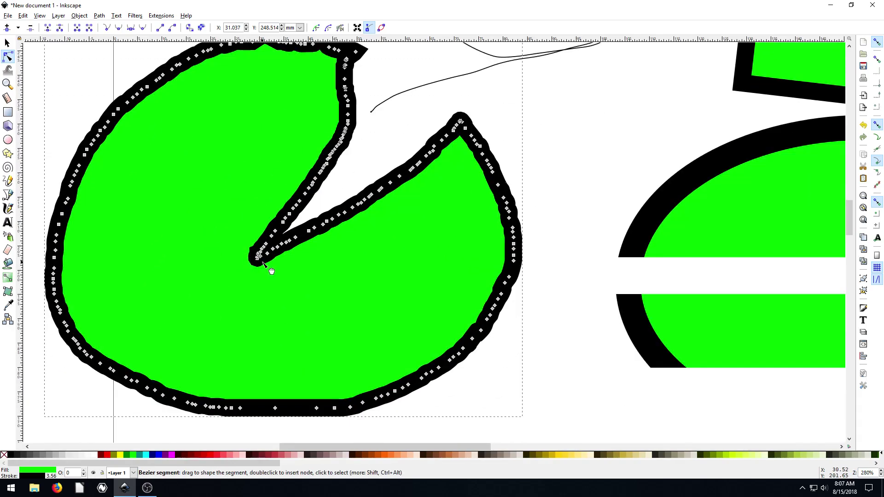
scroll(272, 272, "up", 1)
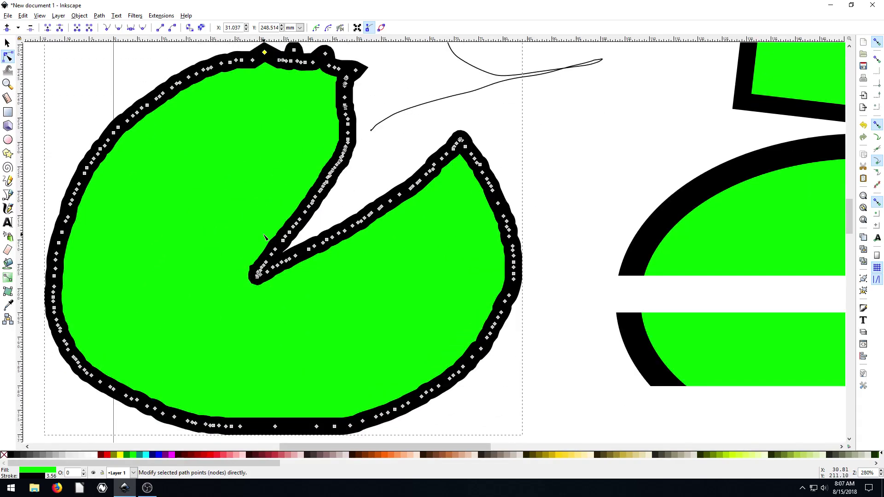
- Zoom back out to the whole blob and switch to the Bezier pen
key("minus")
key("minus")
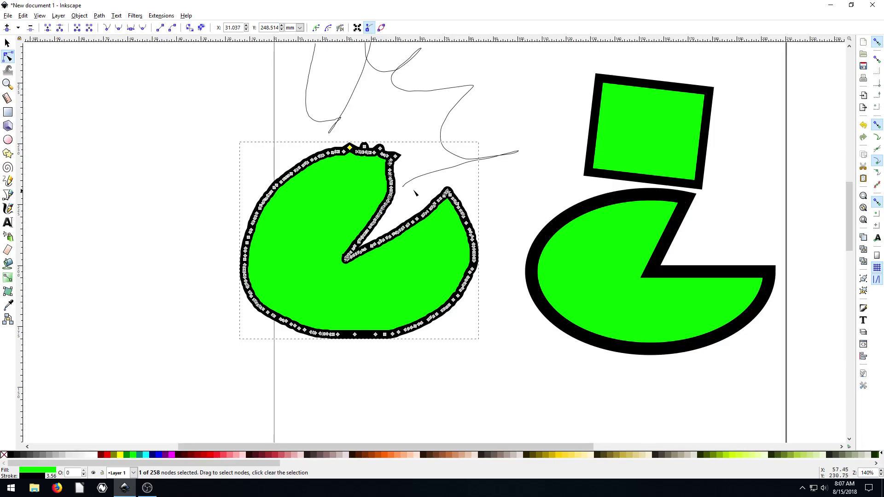
scroll(369, 203, "right", 5)
scroll(368, 203, "up", 1)
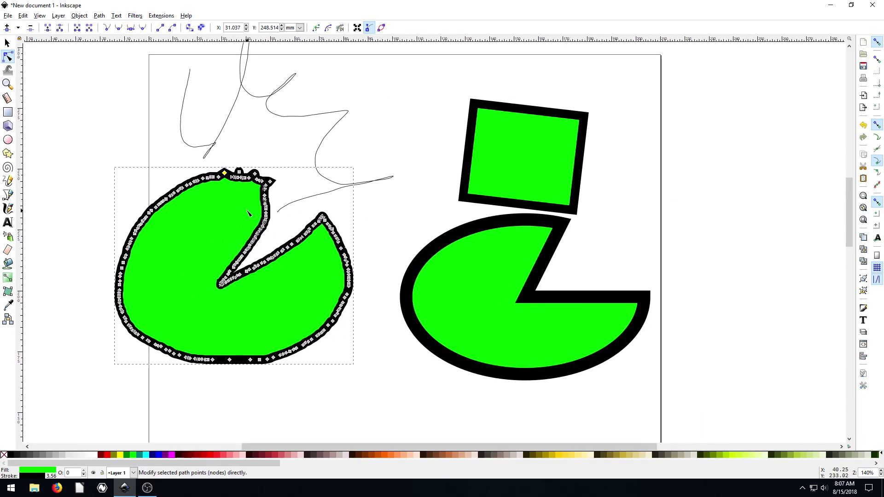
left_click(7, 181)
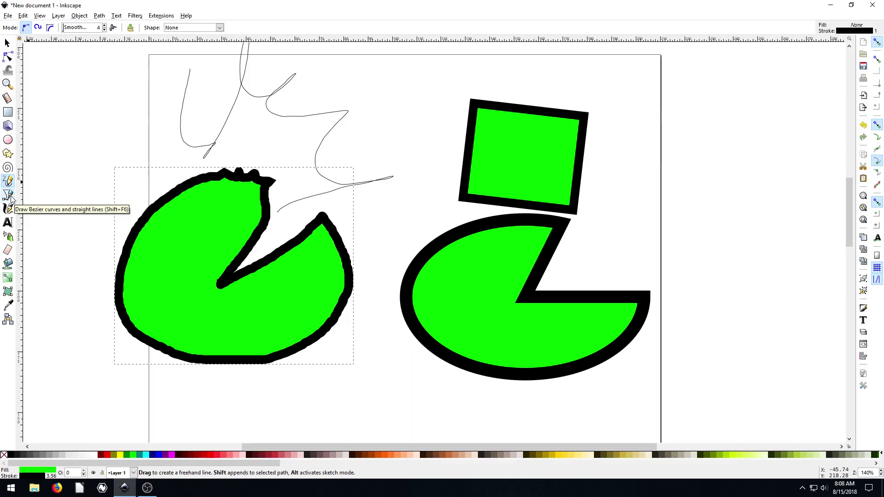
left_click(8, 196)
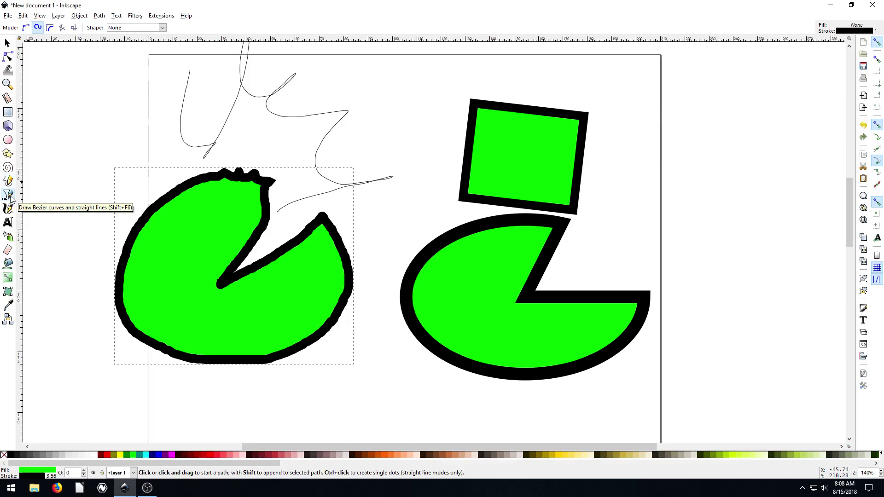
- Delete the left blob, the green square, the remaining green pie and the freehand line
left_click(7, 44)
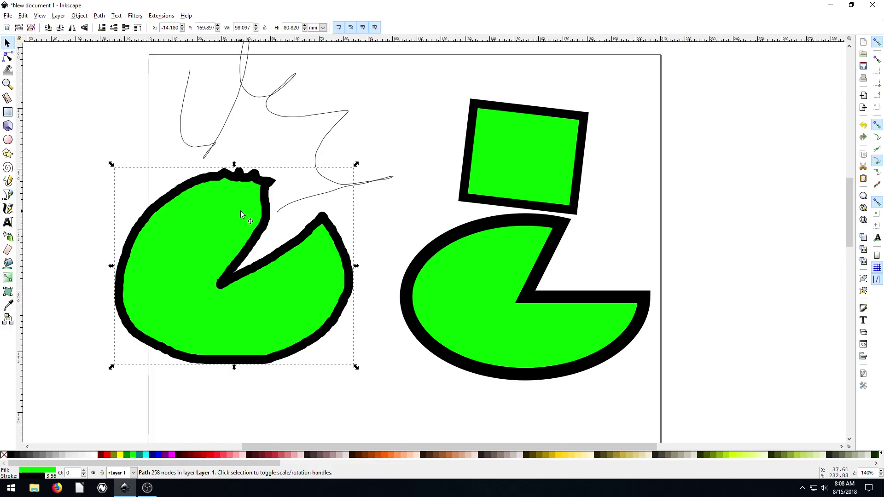
left_click_drag(227, 178, 221, 166)
key("Delete")
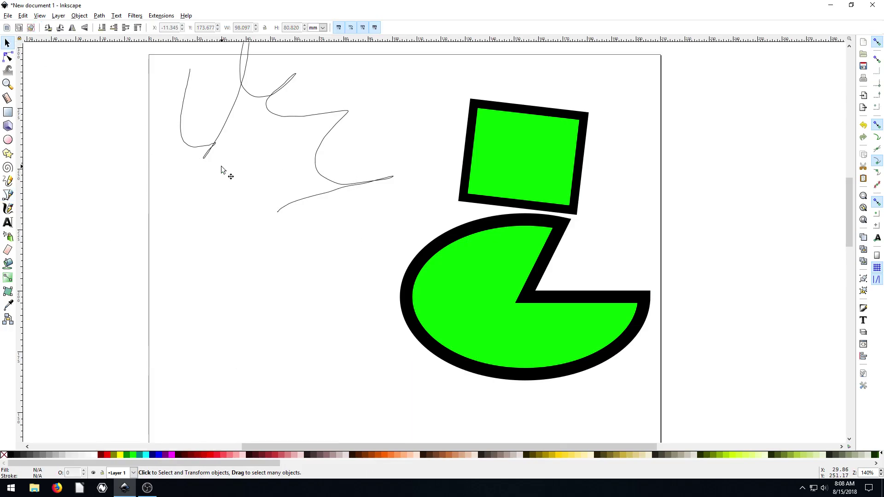
left_click(528, 129)
key("Delete")
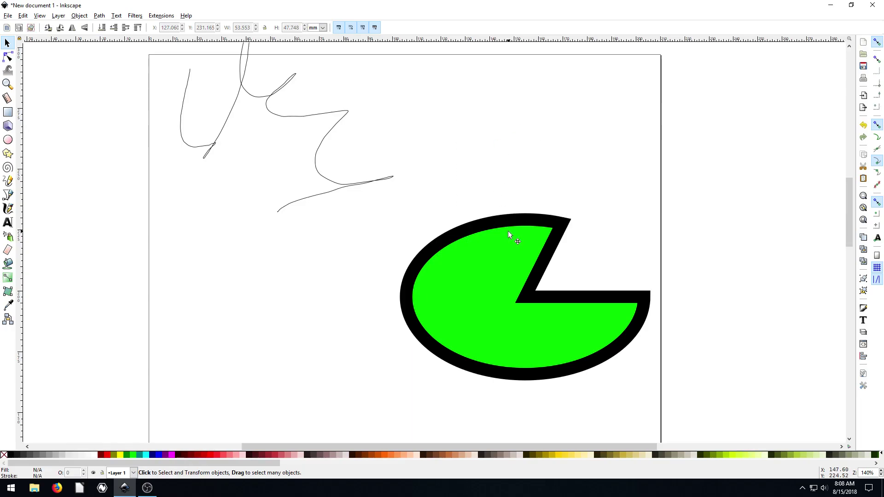
left_click(508, 234)
key("Delete")
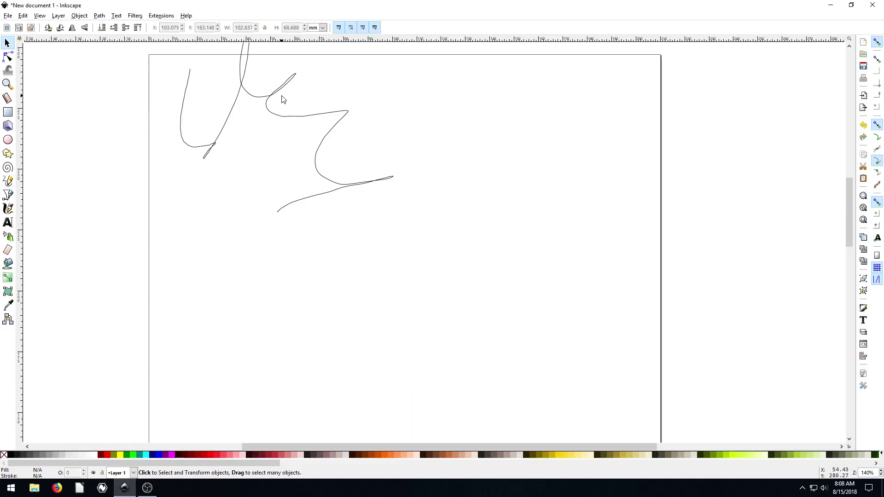
left_click(280, 95)
key("Delete")
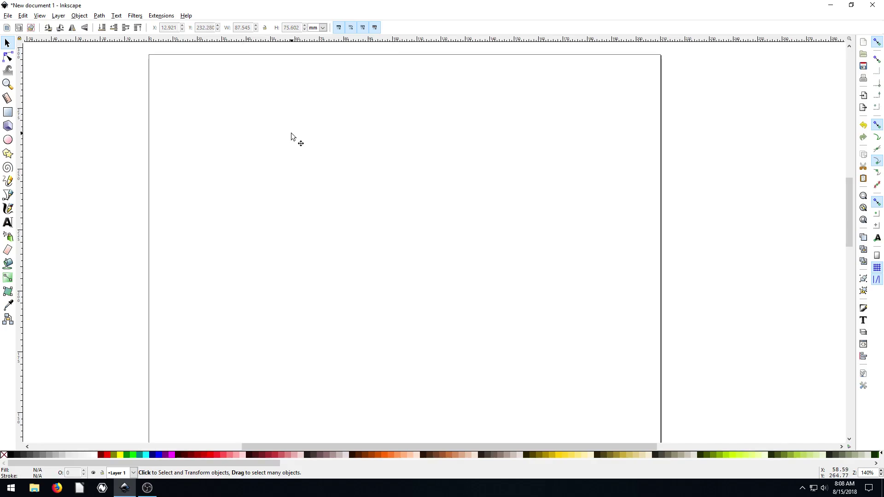
- Start a Bezier curve on the page, then cancel it unfinished
left_click(8, 195)
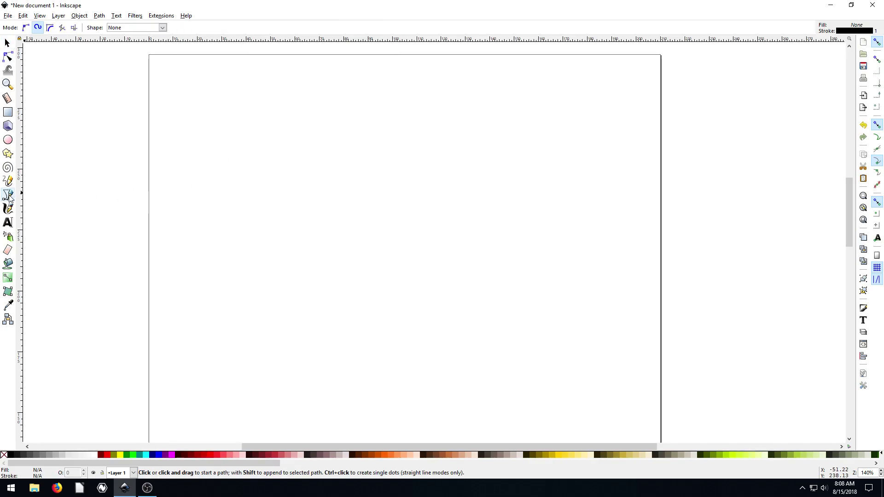
left_click(187, 162)
mouse_move(548, 157)
left_mouse_down()
mouse_move(556, 208)
mouse_move(555, 155)
left_mouse_up()
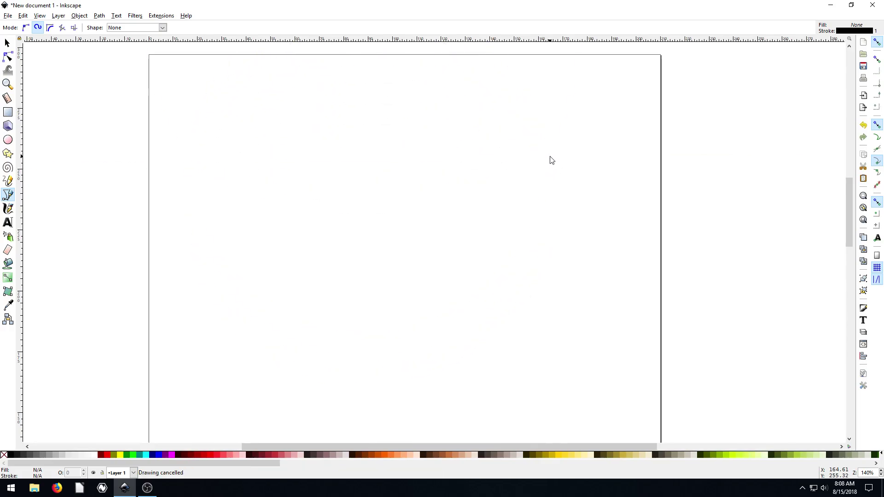
key("Escape")
key("s")
- Switch the pen to regular Bezier mode and draw a straight, nearly horizontal line across the upper page
left_click(8, 196)
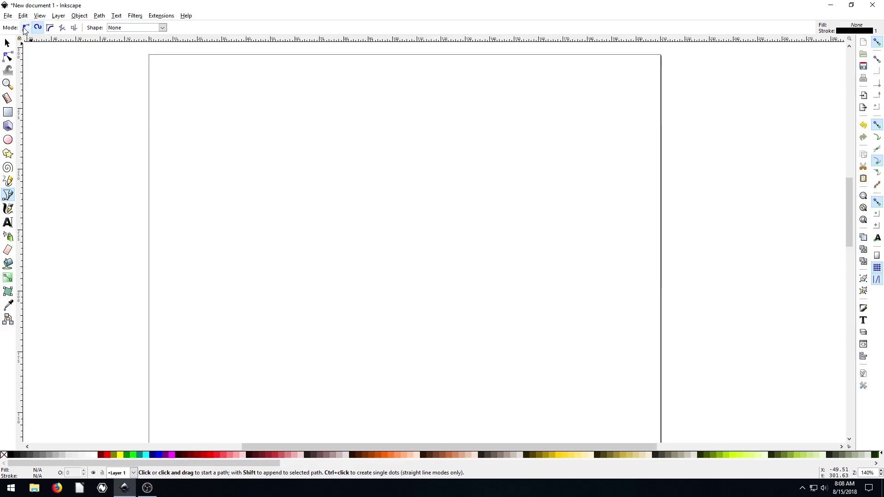
left_click(25, 28)
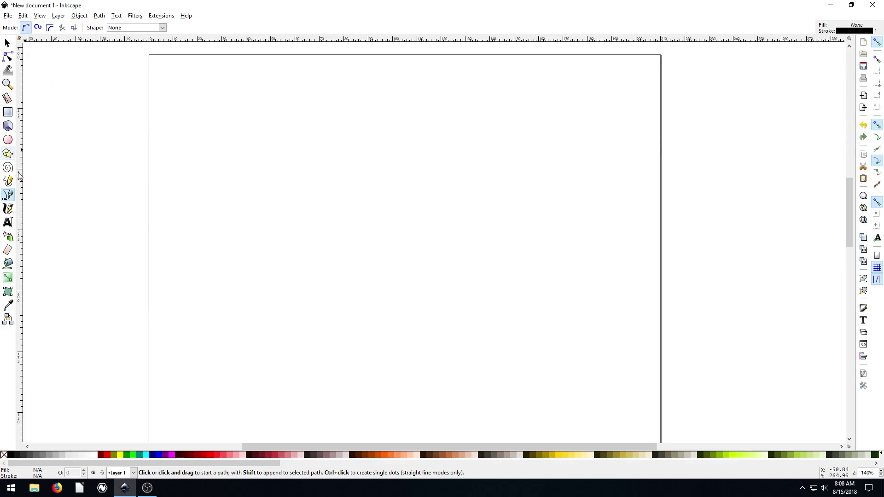
left_click(204, 147)
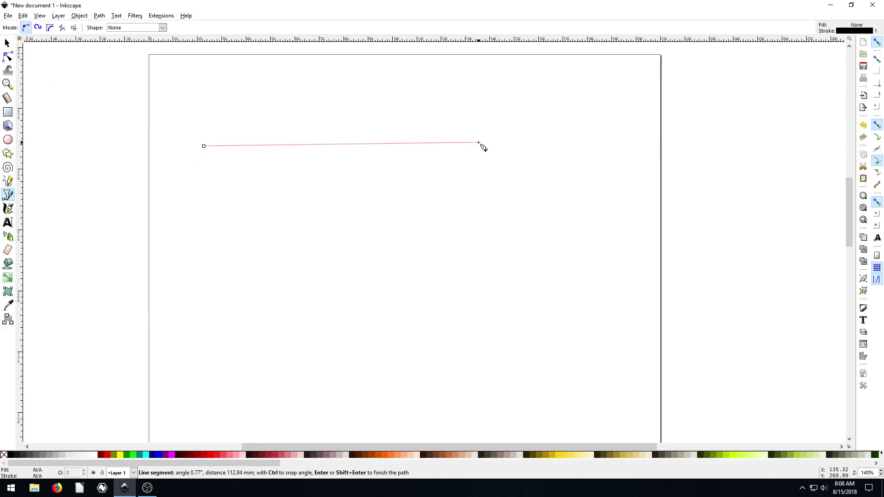
double_click(510, 139)
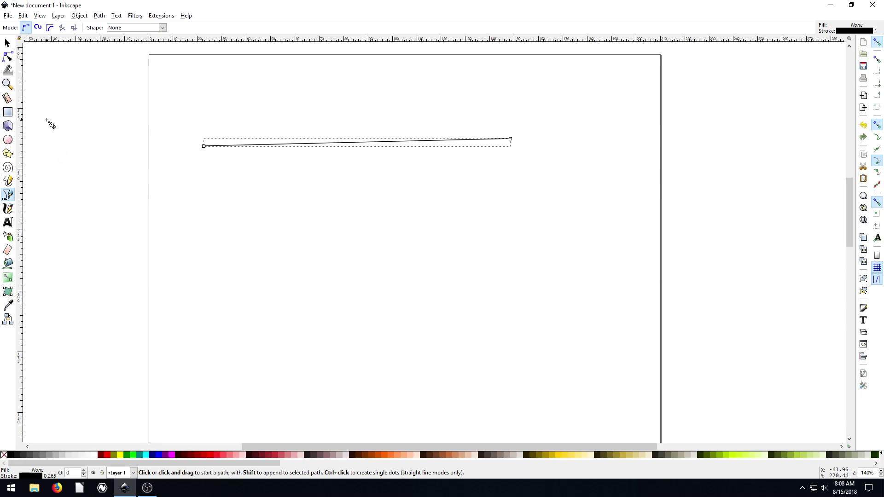
- Rotate the straight line to a steeper angle and move it down and to the right
left_click(8, 44)
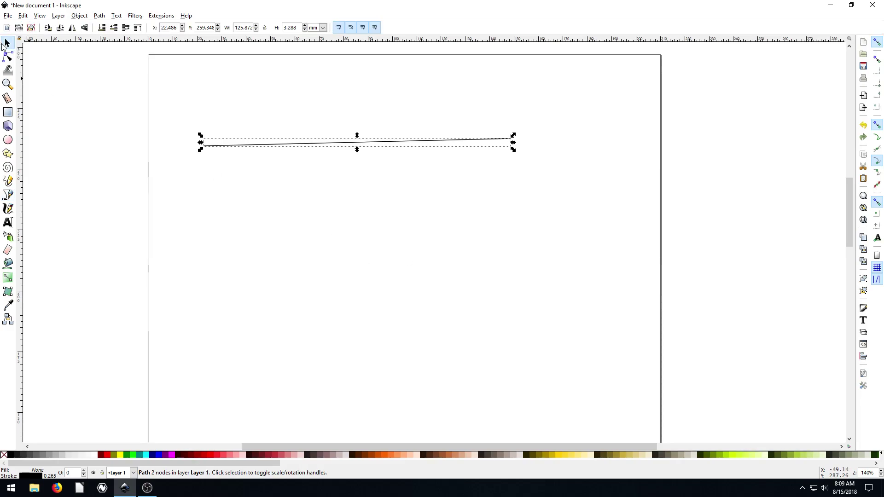
left_click(405, 147)
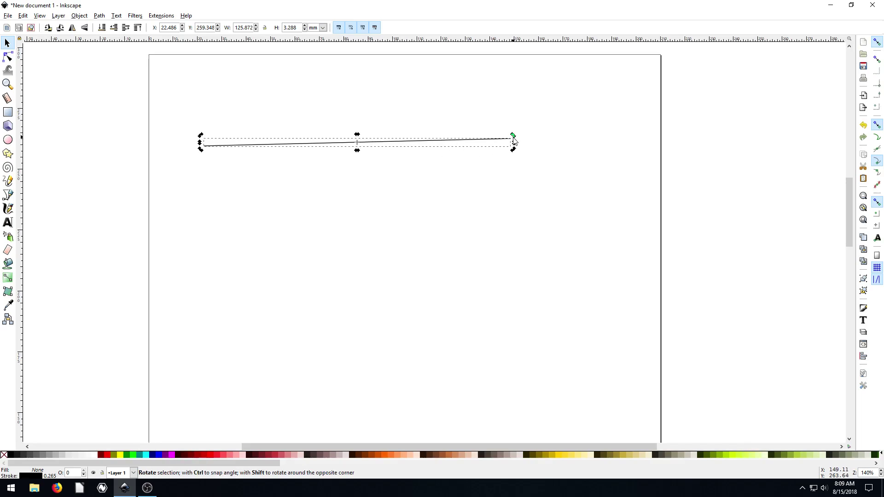
left_click_drag(515, 143, 490, 200)
left_click(392, 158)
left_click_drag(388, 158, 423, 225)
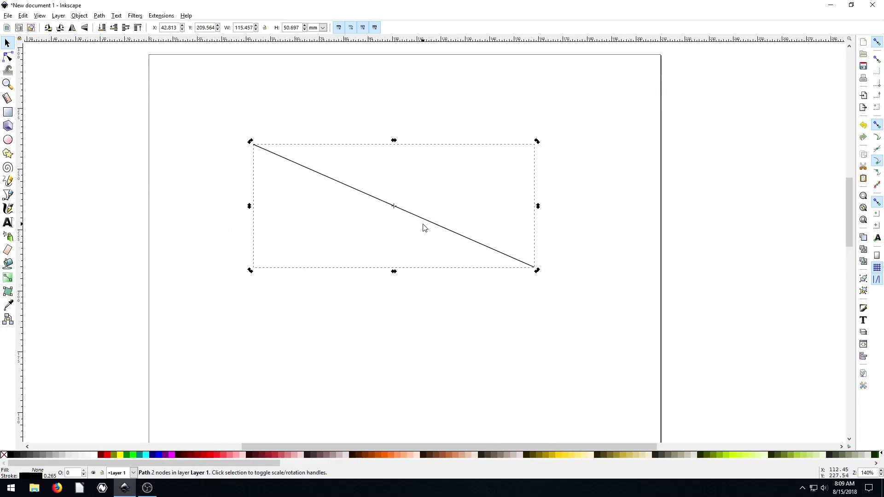
left_click(565, 202)
left_click(429, 221)
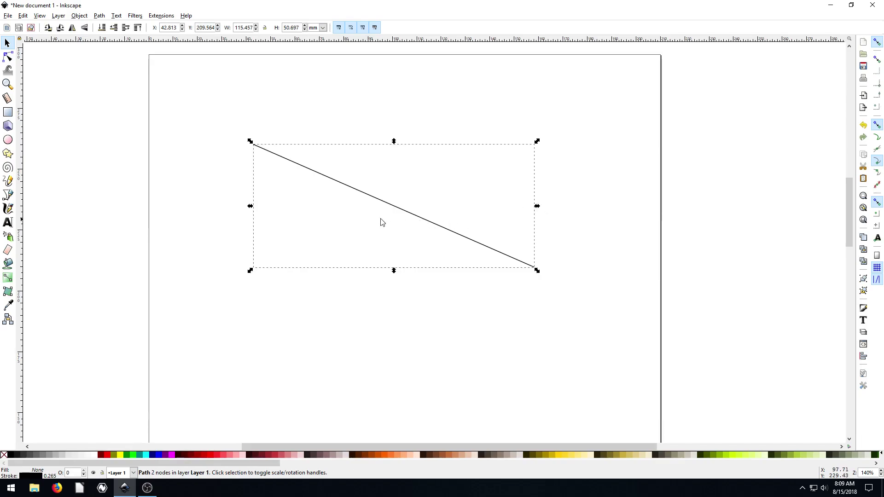
- Pull the line's end nodes apart, putting the lower end at 163.131, 205.338 mm
left_click(343, 189)
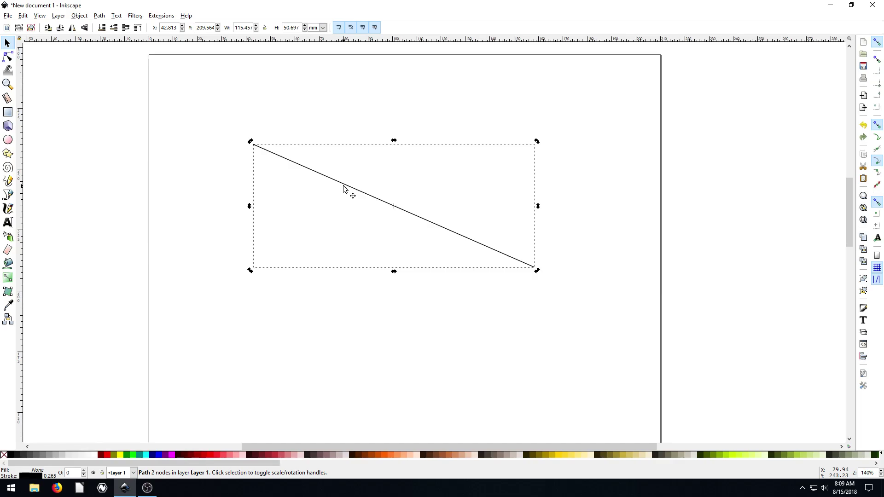
double_click(343, 186)
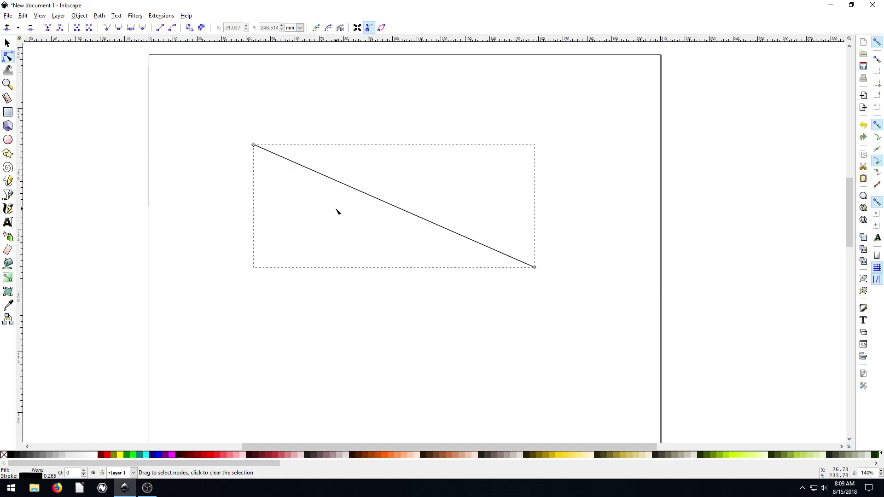
left_click_drag(254, 145, 224, 145)
left_click_drag(535, 267, 548, 280)
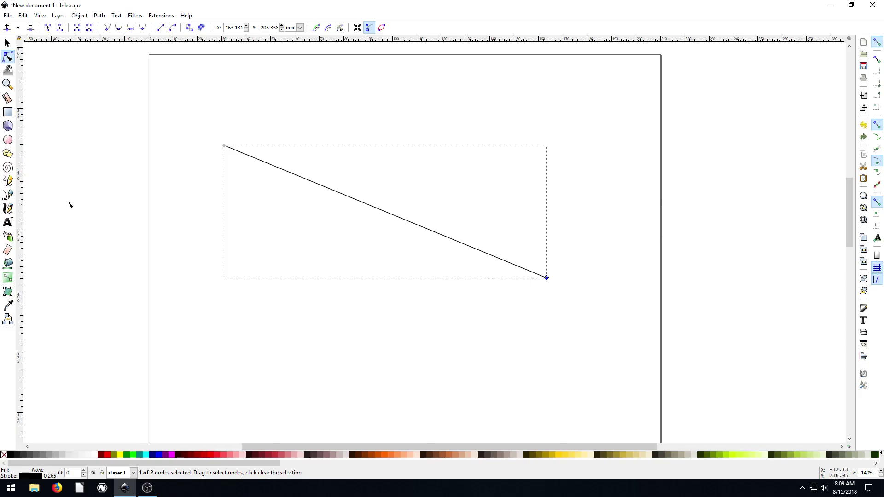
- Draw a five-point, two-peaked zigzag path across the top of the page
left_click(9, 199)
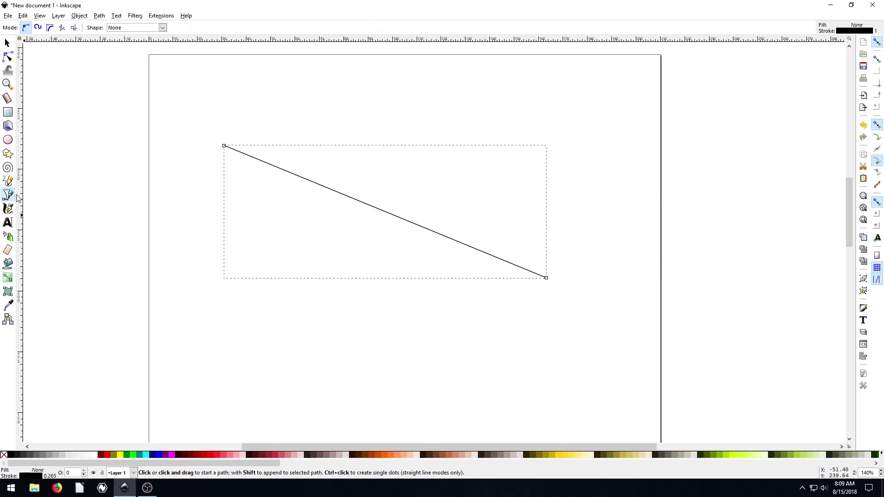
left_click(207, 111)
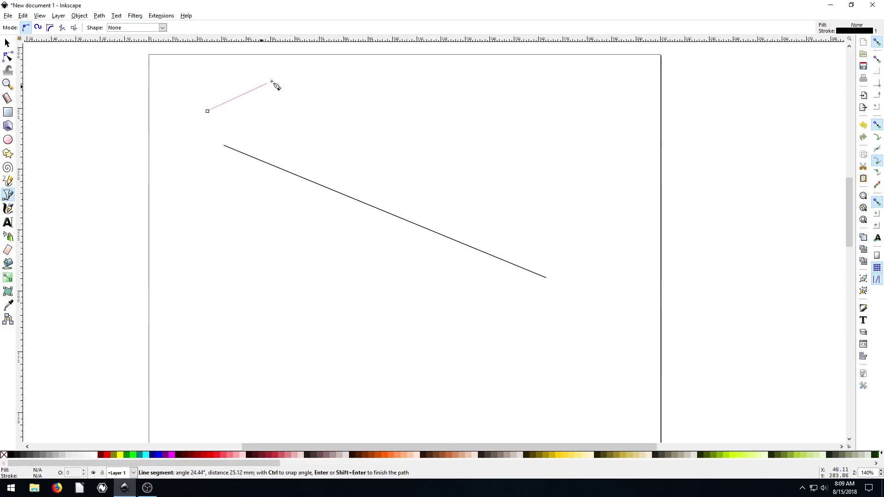
left_click(319, 60)
left_click(359, 108)
left_click(439, 62)
double_click(509, 116)
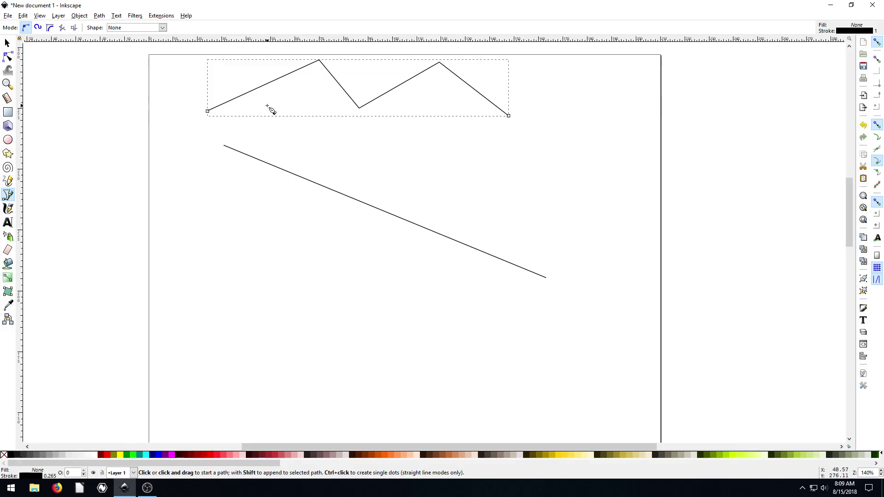
- Lower the zigzag's first peak, shift it left, and nudge the left end leftward
left_click(8, 57)
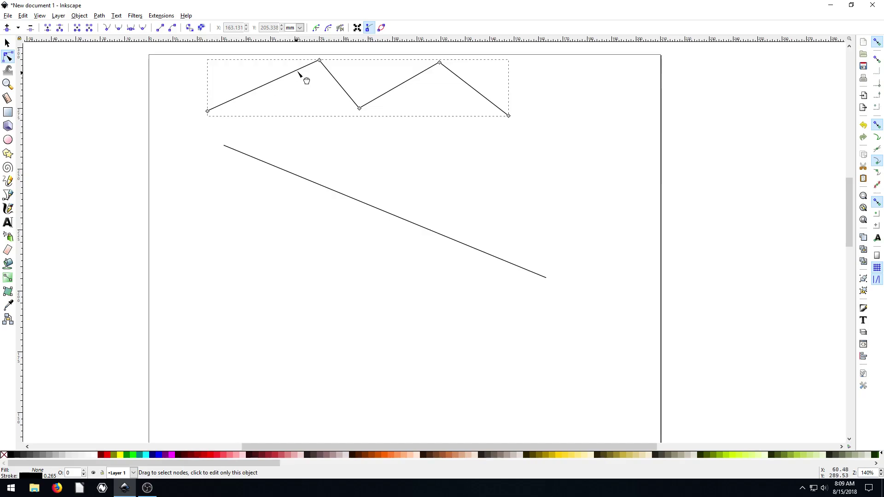
left_click_drag(322, 63, 279, 78)
left_click_drag(208, 112, 204, 113)
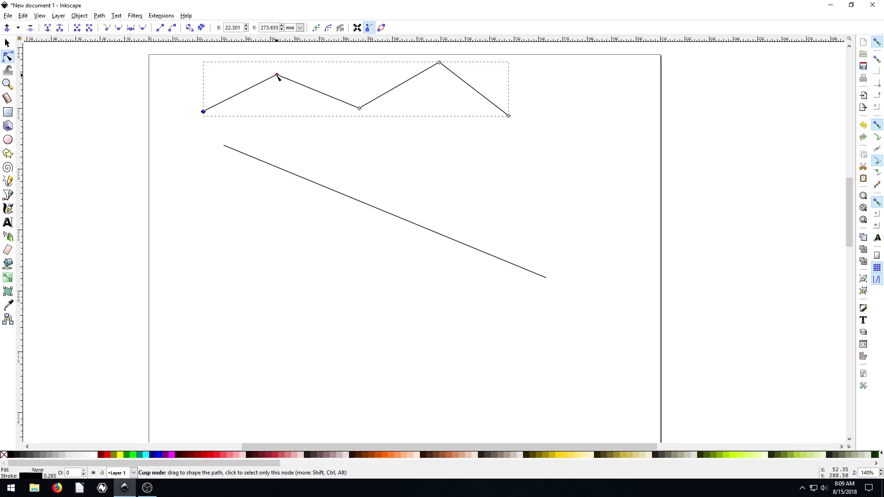
left_click_drag(277, 75, 277, 70)
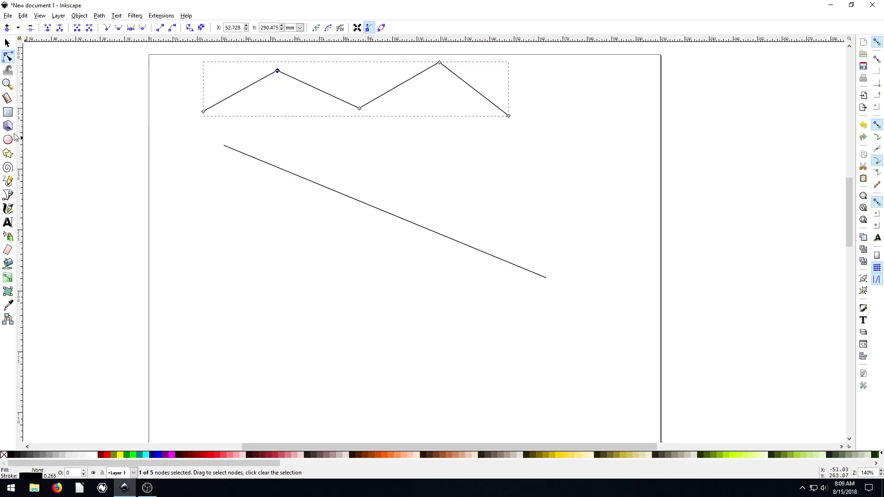
- Draw a green rectangle below the diagonal line, resize it to about 90.124 × 64.610 mm, and nudge it
left_click(7, 112)
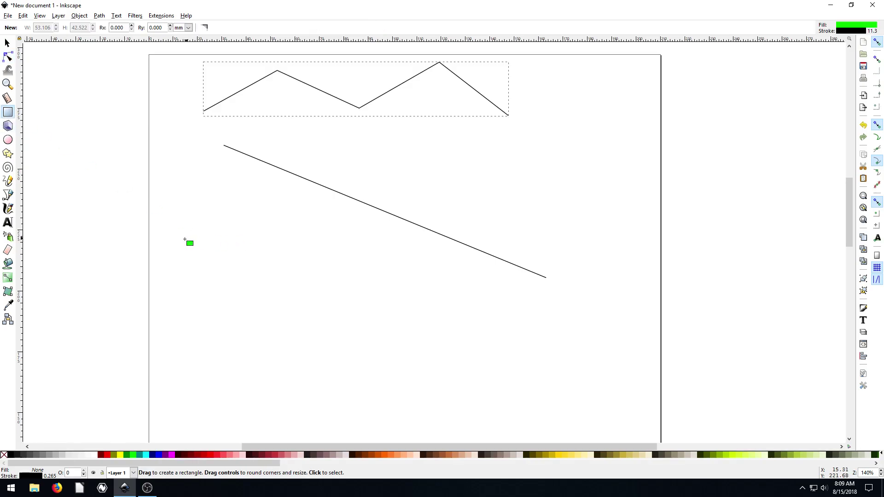
left_click_drag(179, 245, 408, 369)
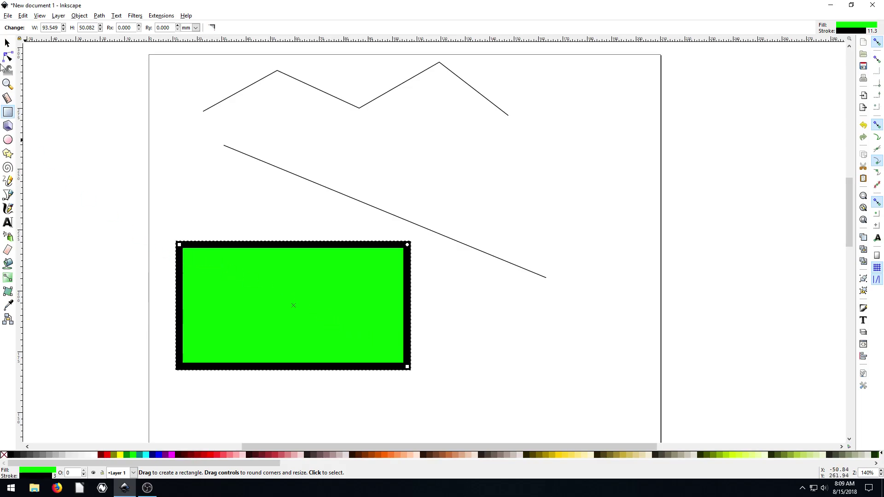
left_click(7, 44)
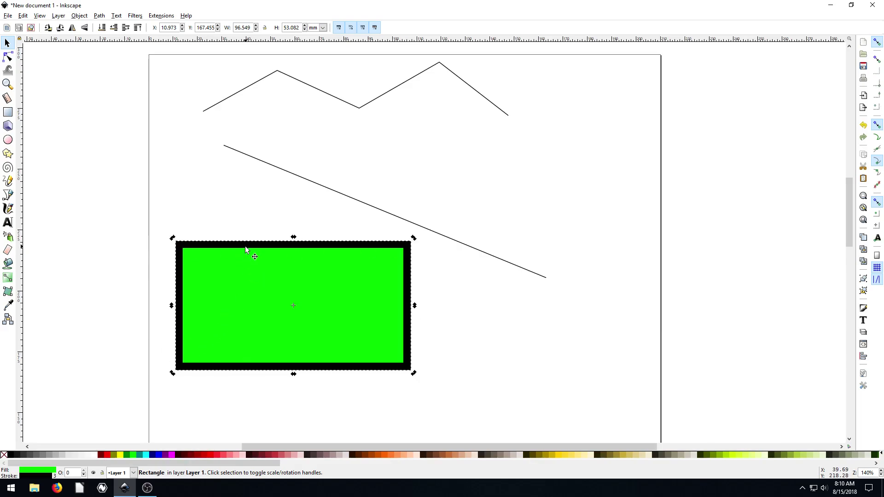
key("r")
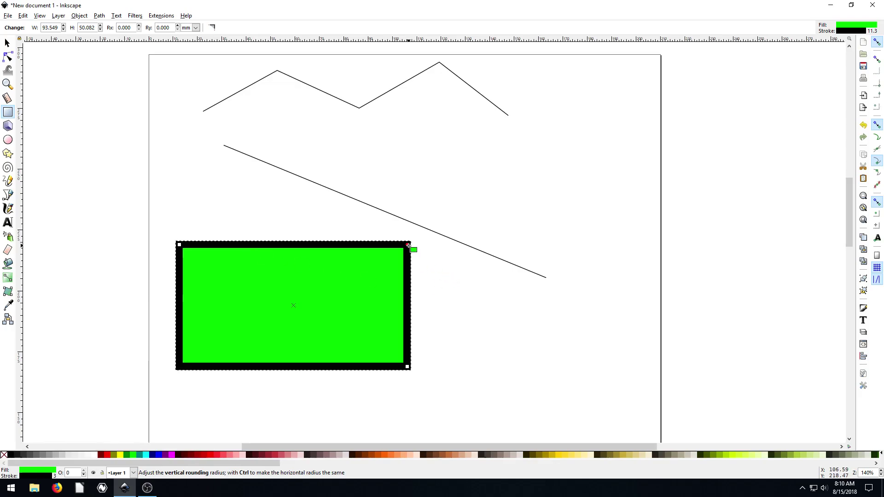
mouse_move(409, 246)
left_mouse_down()
mouse_move(409, 292)
mouse_move(417, 273)
mouse_move(409, 244)
left_mouse_up()
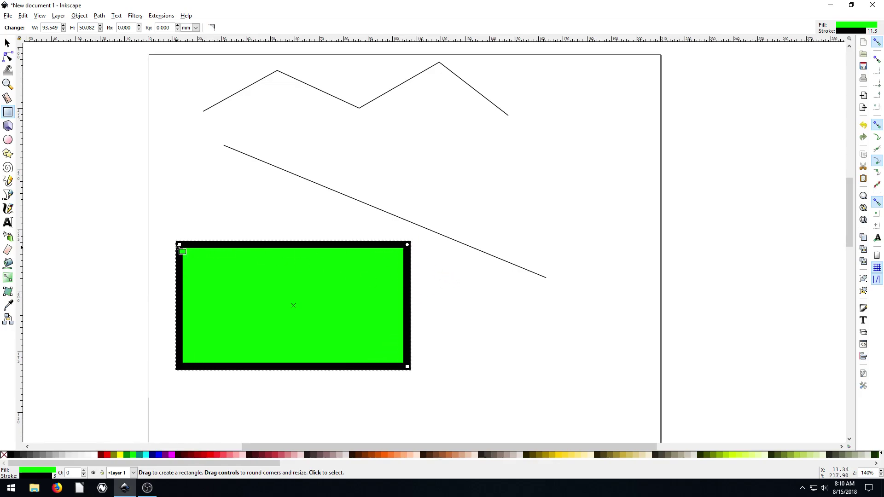
left_click_drag(178, 247, 195, 216)
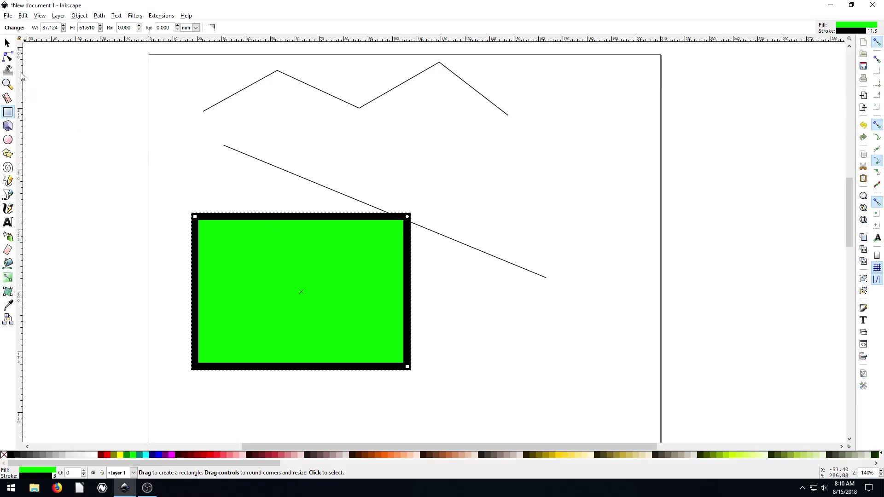
key("s")
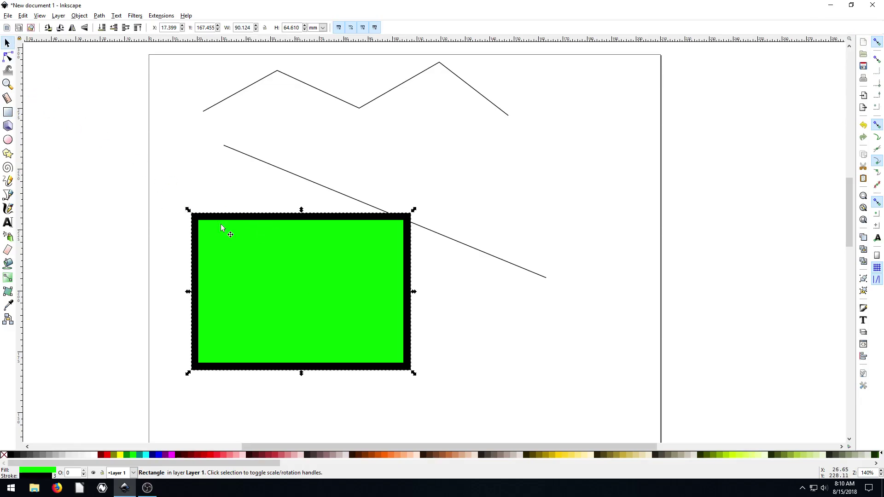
mouse_move(225, 227)
left_mouse_down()
mouse_move(207, 219)
mouse_move(224, 219)
left_mouse_up()
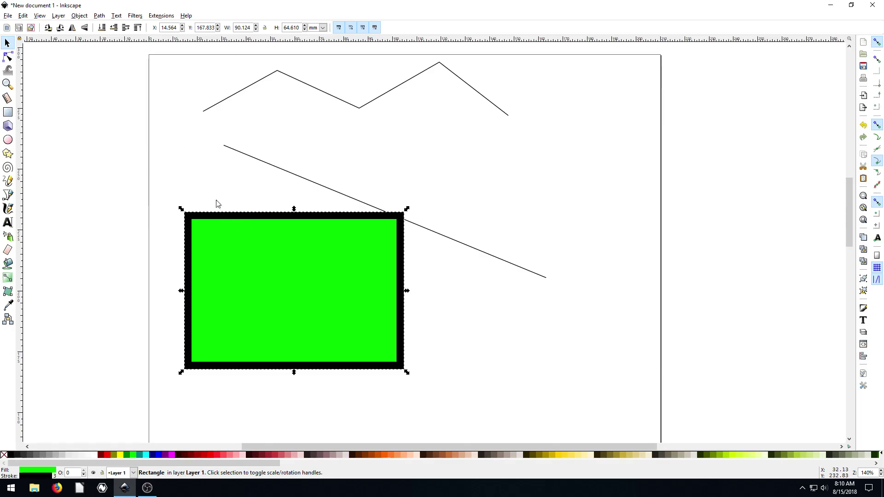
- Move the rectangle down-right, convert it with Path > Object to Path, then nudge it up-left
left_click(79, 16)
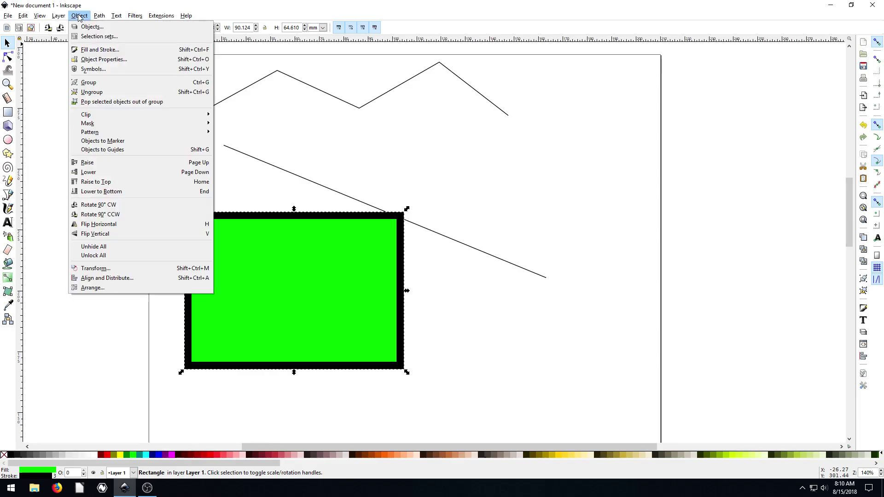
mouse_move(97, 16)
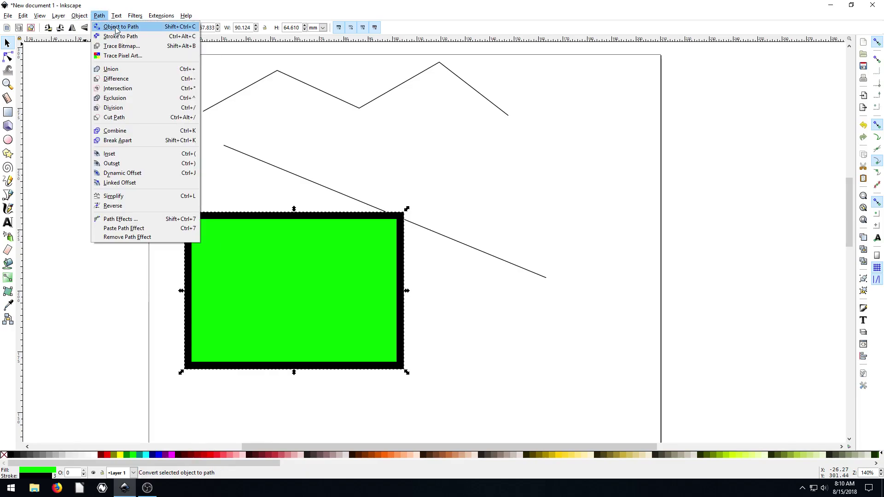
left_click(225, 203)
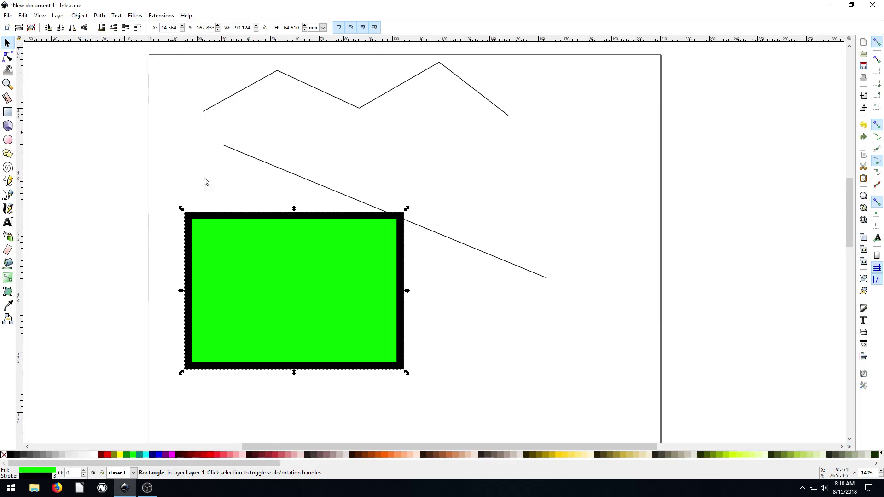
left_click_drag(235, 215, 262, 234)
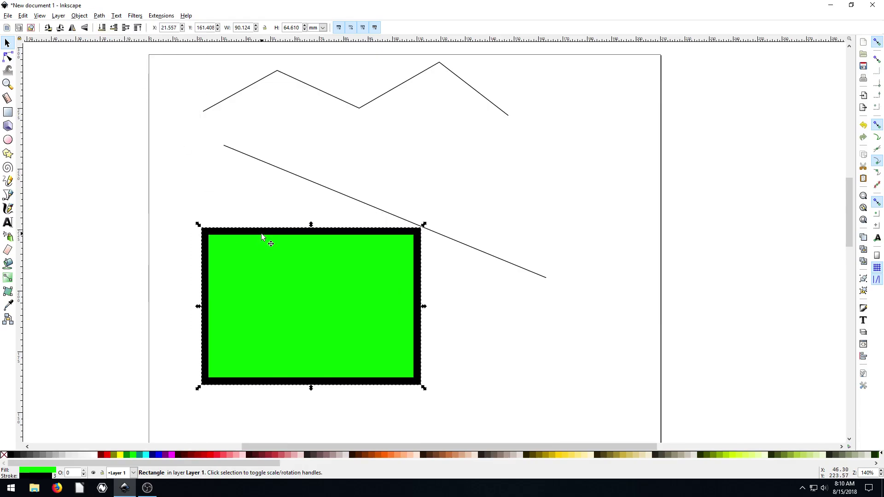
left_click(99, 17)
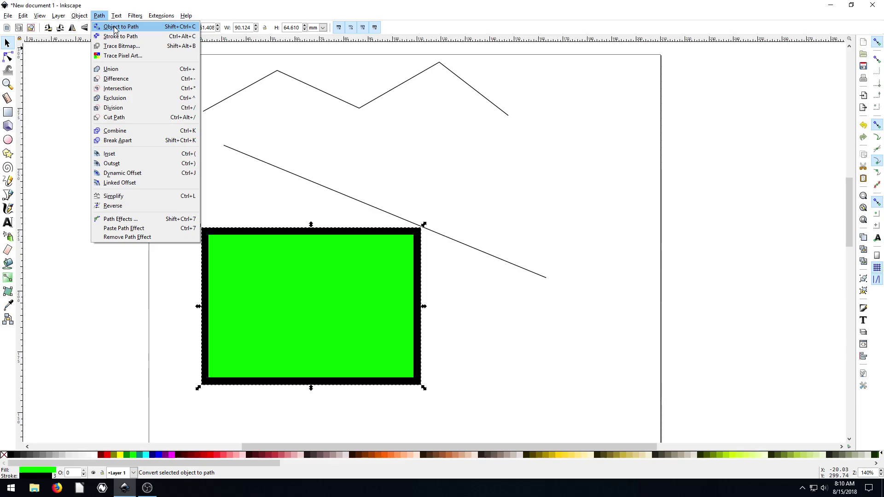
left_click(115, 28)
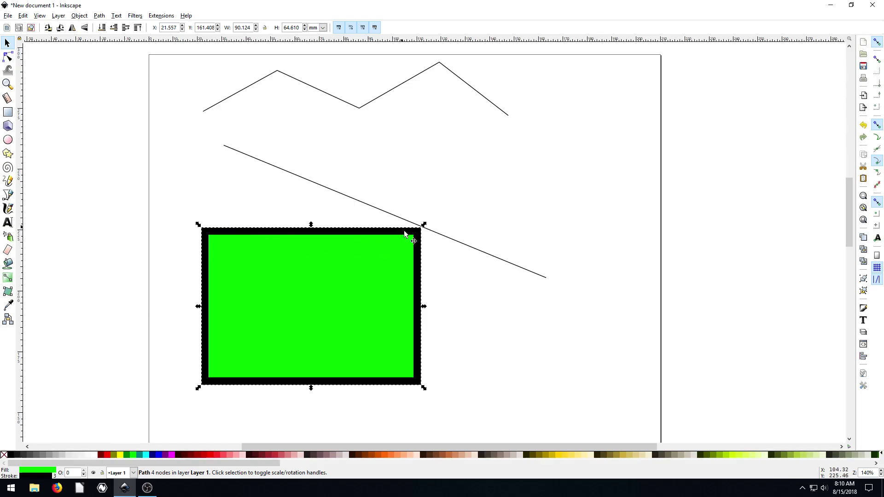
mouse_move(336, 239)
left_mouse_down()
mouse_move(301, 234)
mouse_move(335, 232)
left_mouse_up()
- Enlarge the green rectangle by dragging its scale handle
key("n")
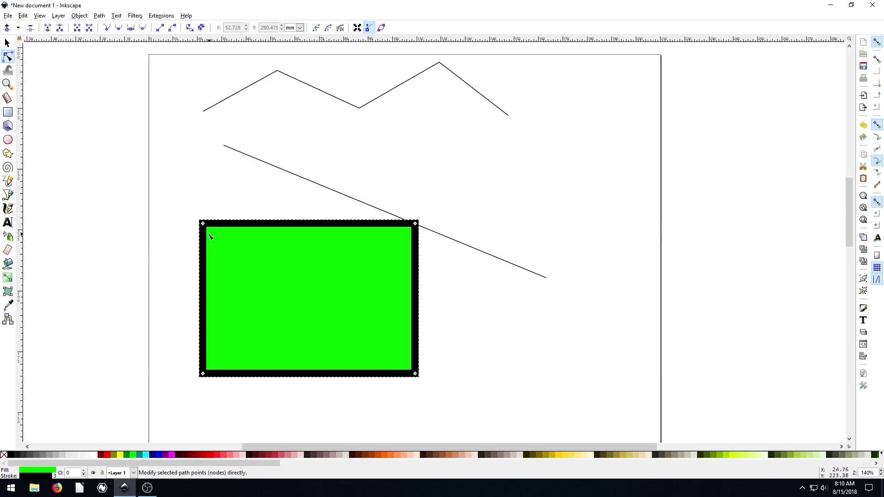
key("s")
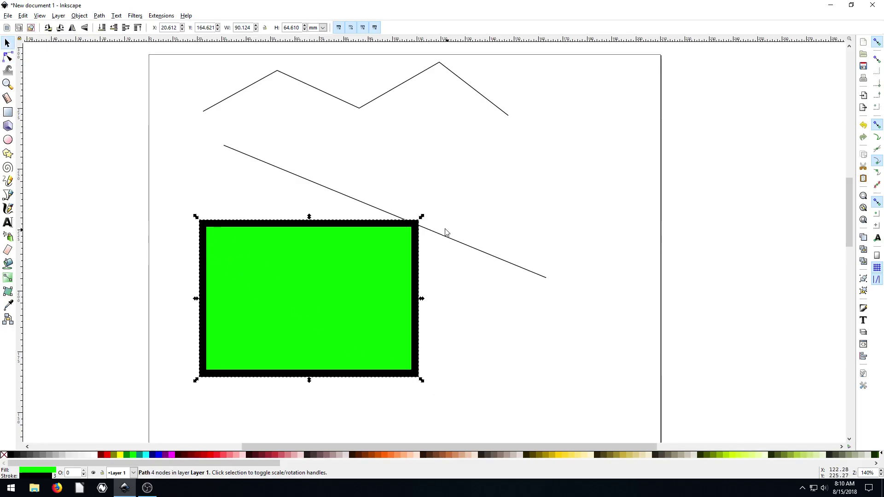
left_click_drag(422, 217, 303, 287)
- Pull the top corners inward and widen the base at both ends to form a trapezoid
key("n")
left_click_drag(202, 254, 253, 287)
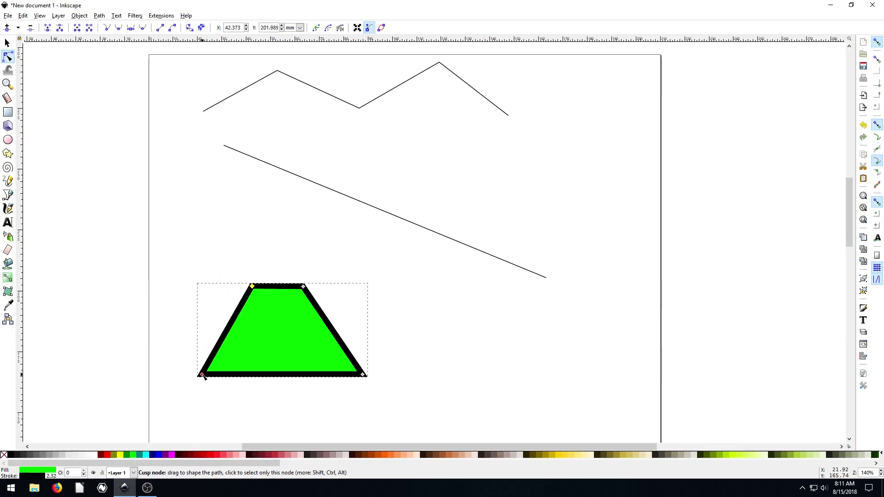
left_click_drag(201, 374, 178, 376)
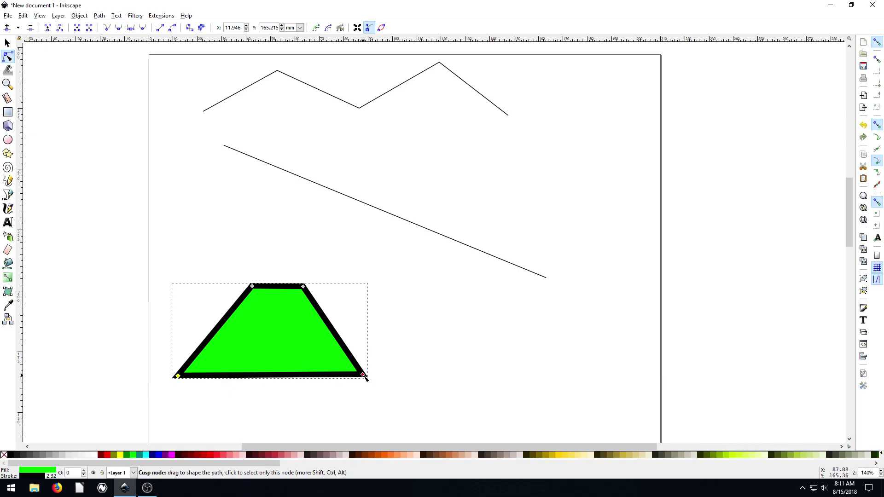
left_click_drag(363, 376, 377, 378)
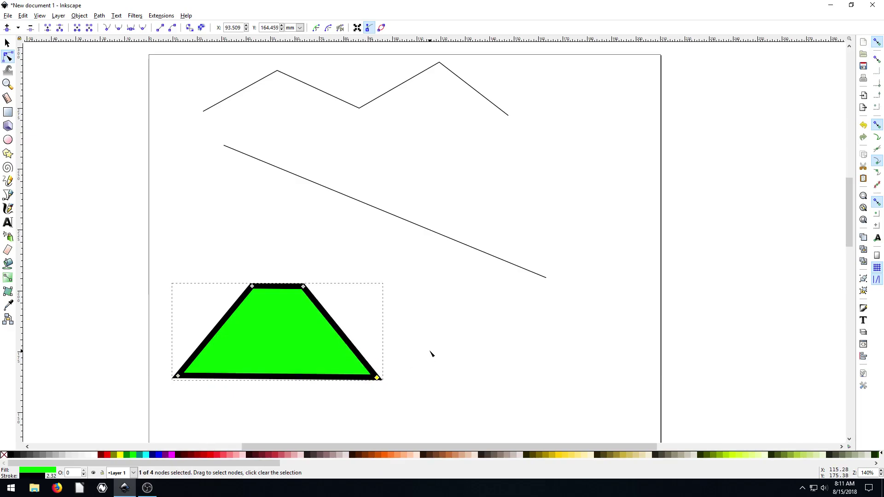
left_click(321, 333)
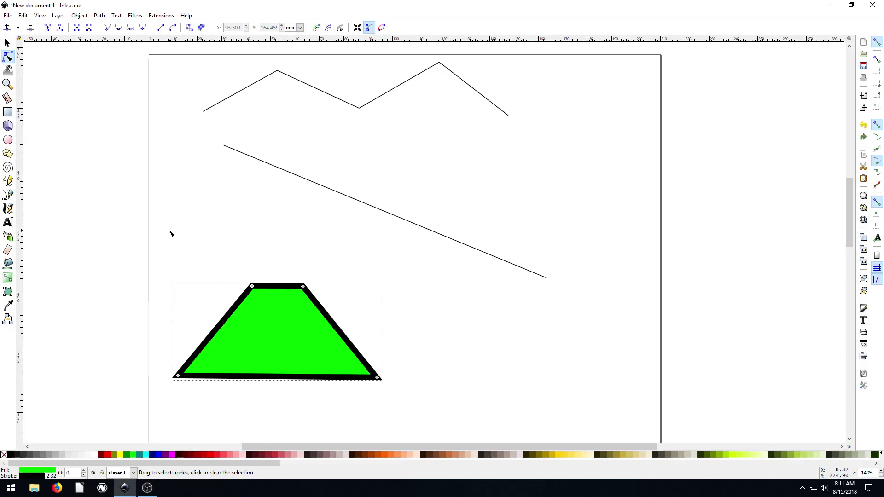
- Draw a green 0°–288.027° pie right of the trapezoid and convert it to a path
left_click(8, 139)
left_click_drag(430, 261, 582, 382)
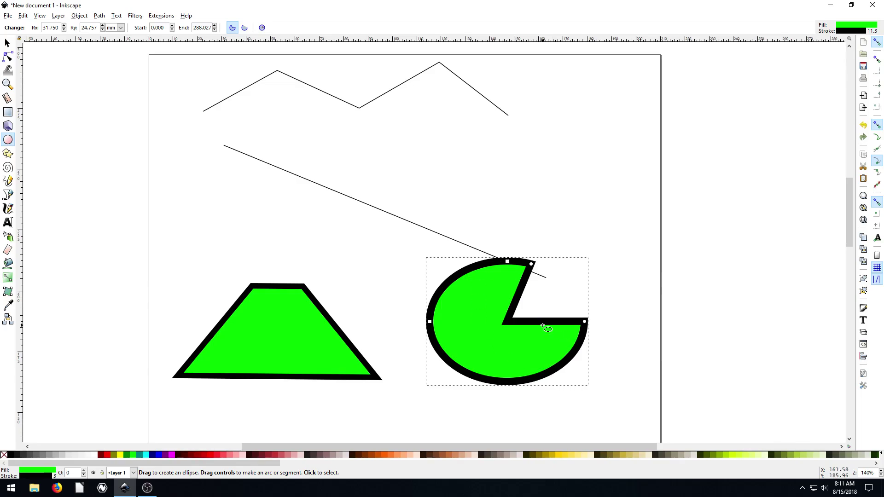
left_click(100, 16)
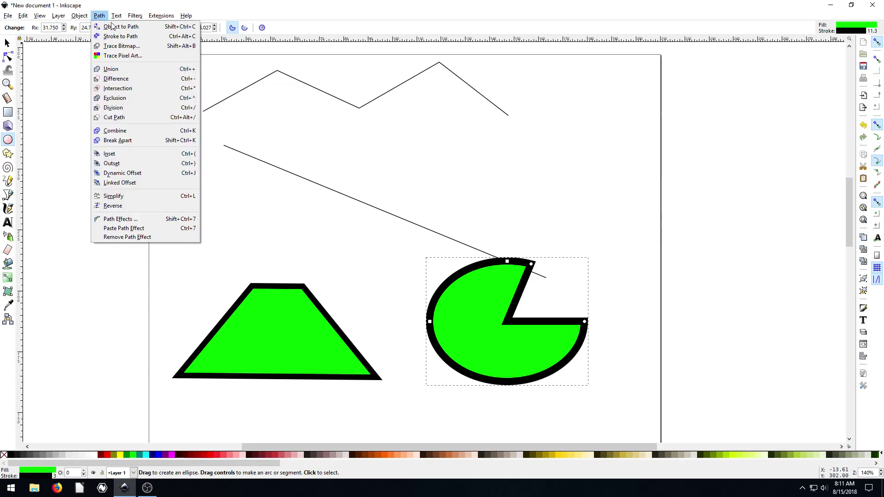
left_click(113, 26)
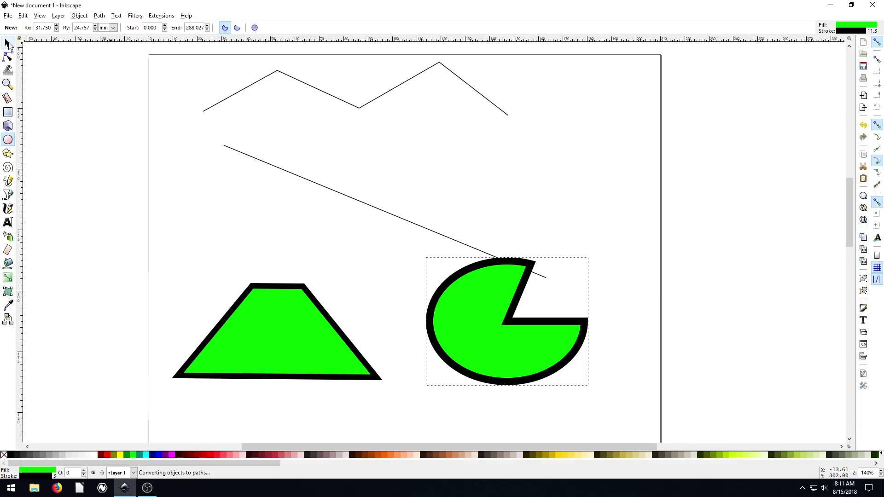
left_click(8, 57)
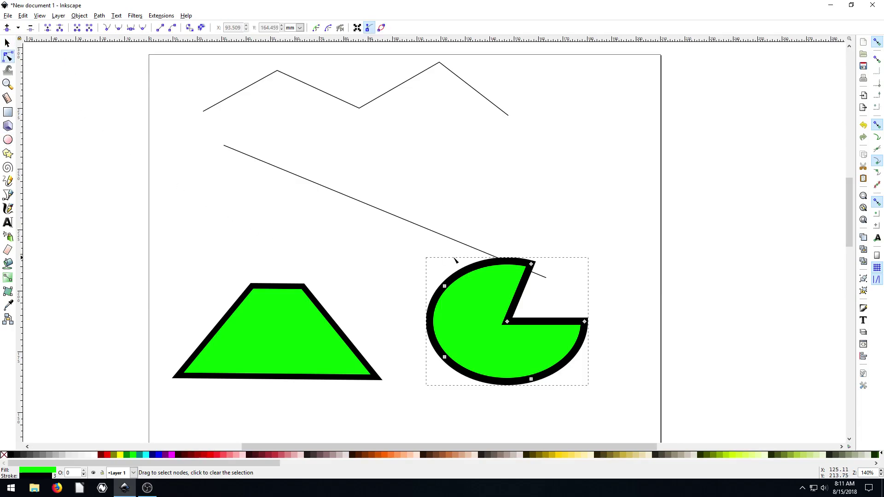
- Drag the pie's centre node, segments and curve handles into a curvy hook-like shape
left_click(489, 271)
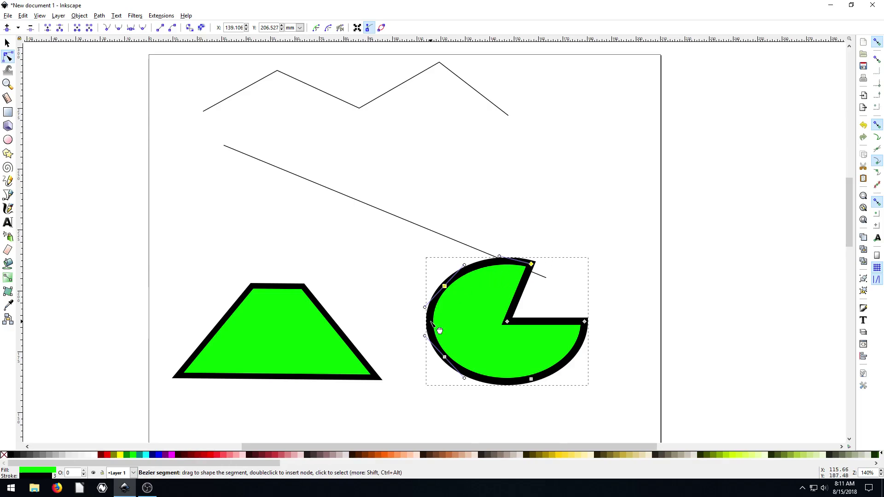
left_click_drag(507, 322, 463, 339)
mouse_move(528, 264)
left_mouse_down()
mouse_move(504, 261)
mouse_move(522, 252)
mouse_move(543, 258)
mouse_move(524, 256)
left_mouse_up()
left_click_drag(404, 126, 482, 173)
left_click(448, 289)
left_click_drag(465, 265, 452, 240)
left_click_drag(449, 317, 332, 247)
- Move the 82.882 × 64.521 mm blob higher up the page and deselect it
left_click(9, 44)
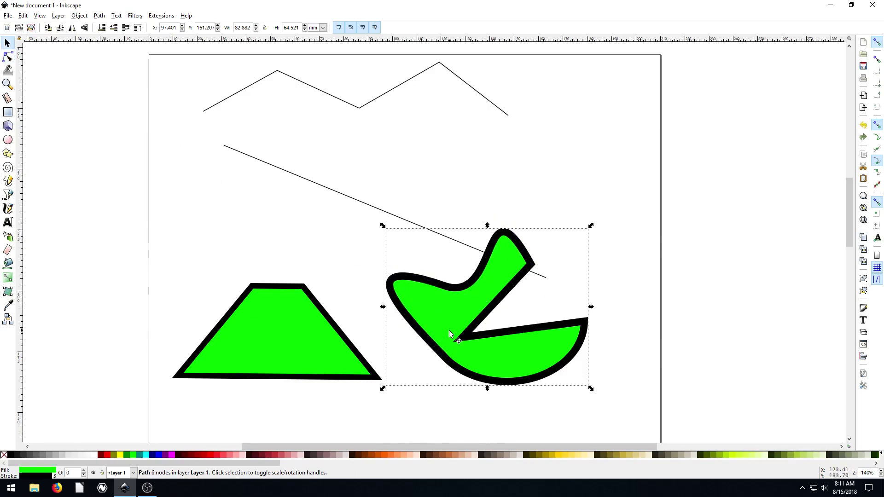
left_click_drag(473, 327, 464, 224)
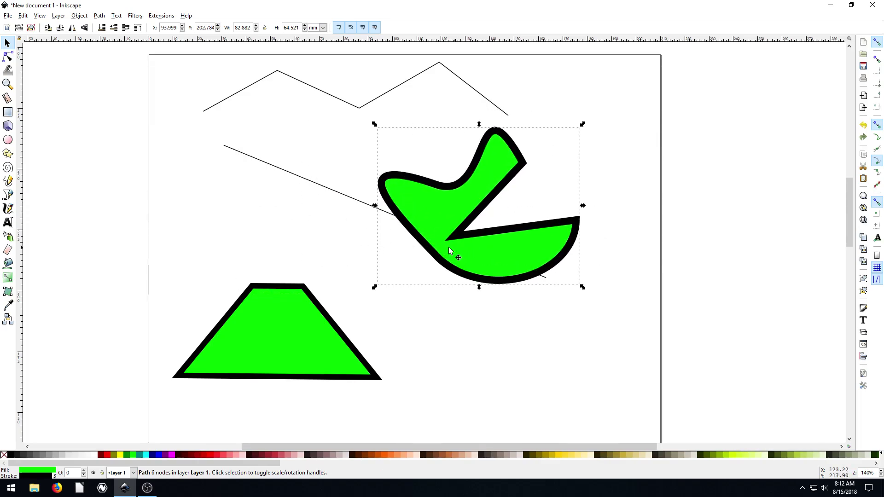
left_click(311, 238)
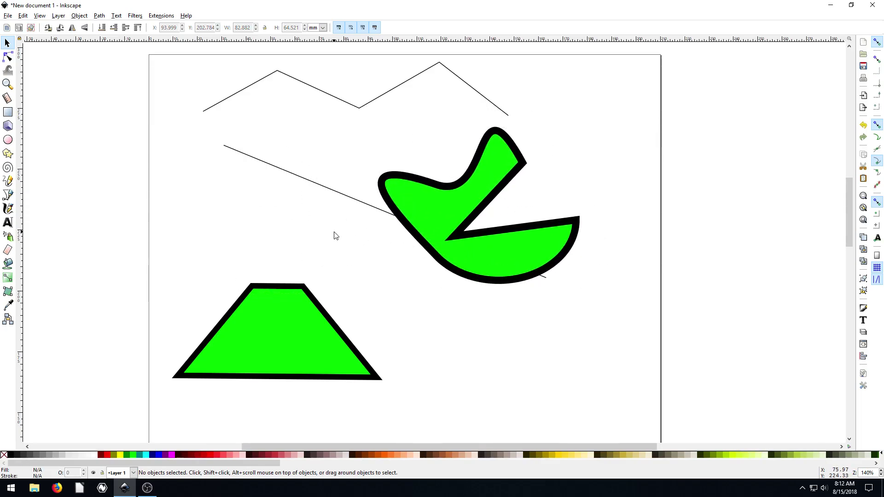
- Move the trapezoid up and left, then draw a star and set it to 5 corners
left_click(286, 283)
left_click_drag(286, 283, 271, 253)
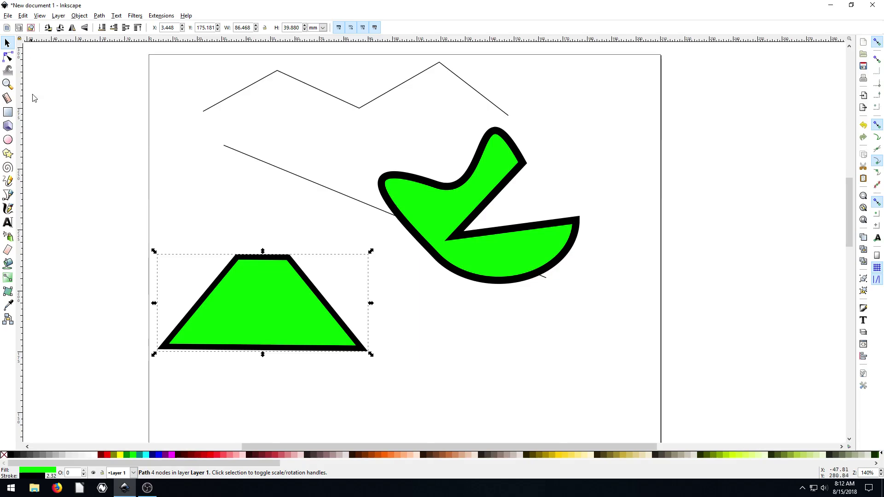
left_click(8, 152)
left_click_drag(422, 298, 485, 355)
mouse_move(430, 320)
left_mouse_down()
mouse_move(454, 341)
mouse_move(312, 148)
mouse_move(420, 192)
mouse_move(417, 323)
mouse_move(429, 344)
mouse_move(436, 328)
left_mouse_up()
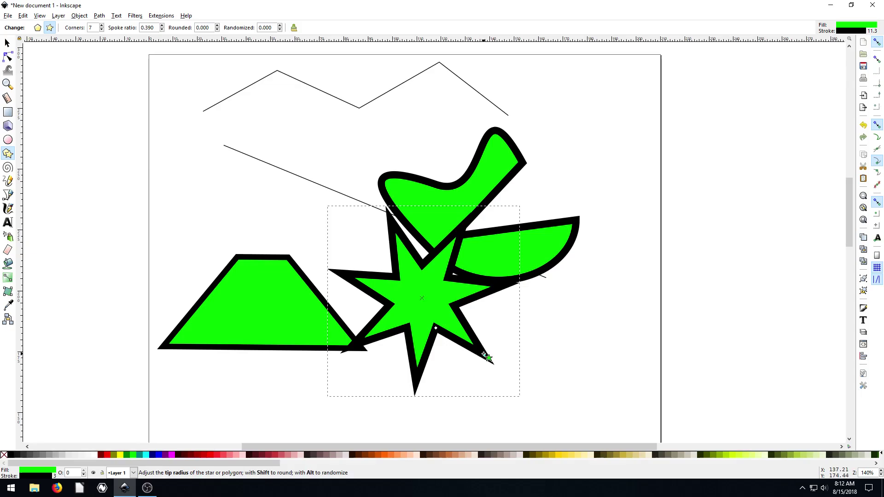
left_click(102, 29)
left_click(102, 30)
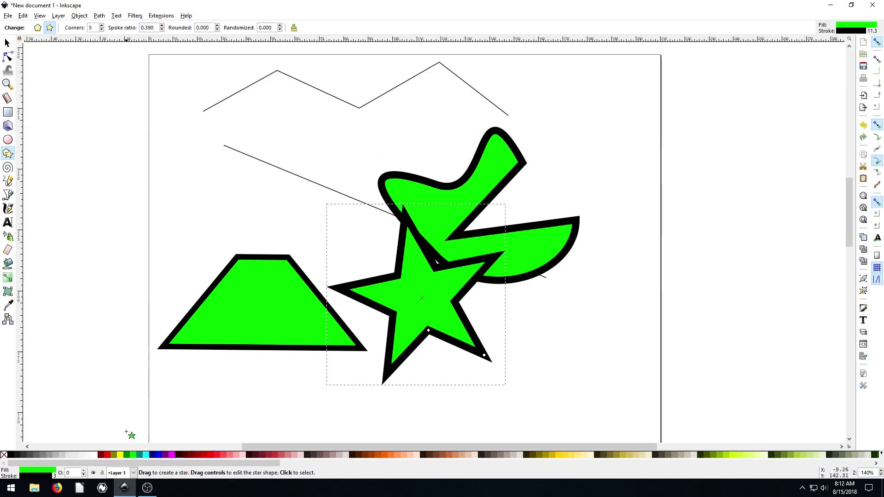
- Fill the star yellow, place it over the trapezoid's upper left, and adjust its points to spoke ratio 0.408
left_click(120, 455)
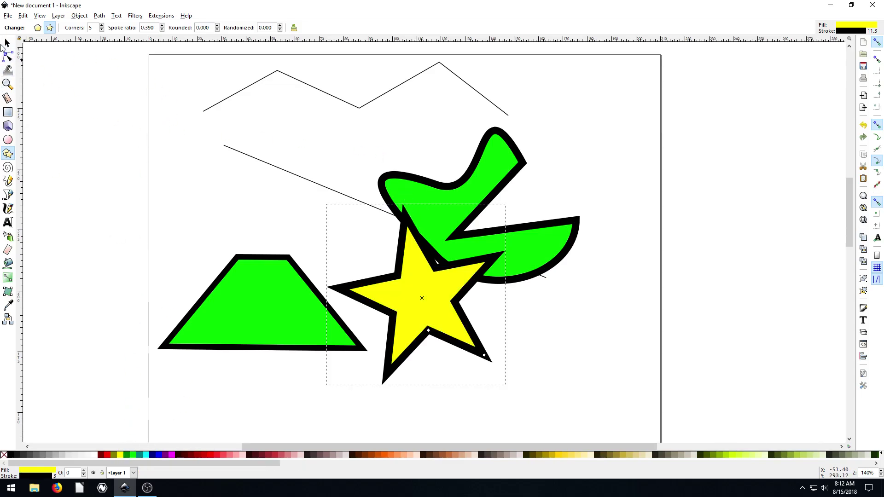
left_click(6, 44)
left_click_drag(407, 249, 183, 184)
mouse_move(197, 138)
left_mouse_down()
mouse_move(195, 59)
mouse_move(208, 125)
mouse_move(198, 139)
left_mouse_up()
key("asterisk")
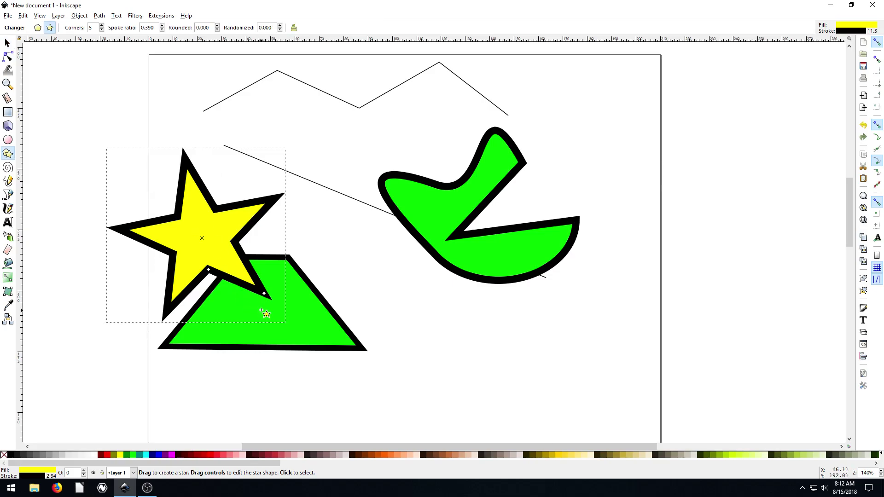
left_click_drag(264, 294, 203, 135)
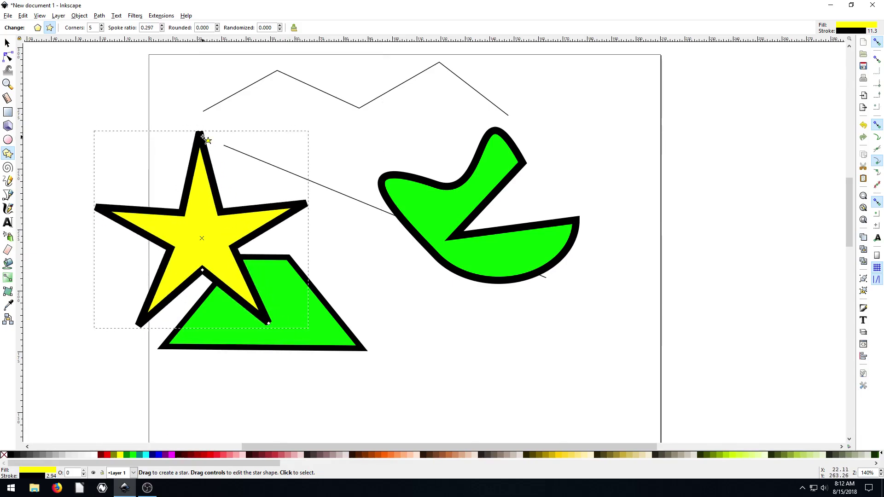
left_click_drag(268, 324, 250, 301)
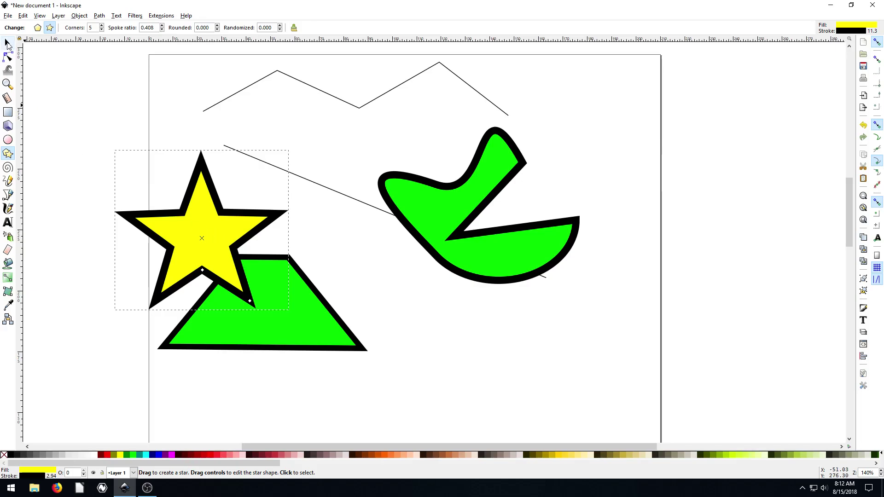
- Convert the yellow star to a path and pull its top point straight up
left_click(8, 44)
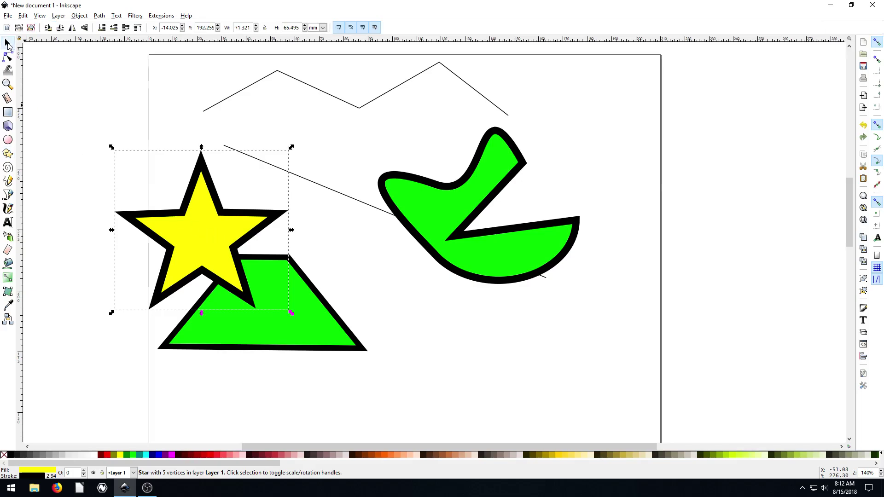
left_click(99, 15)
left_click(117, 26)
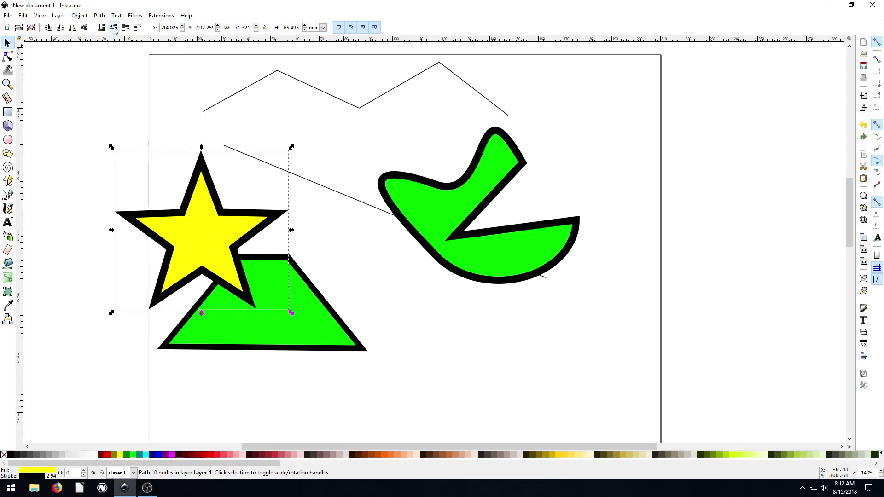
double_click(207, 176)
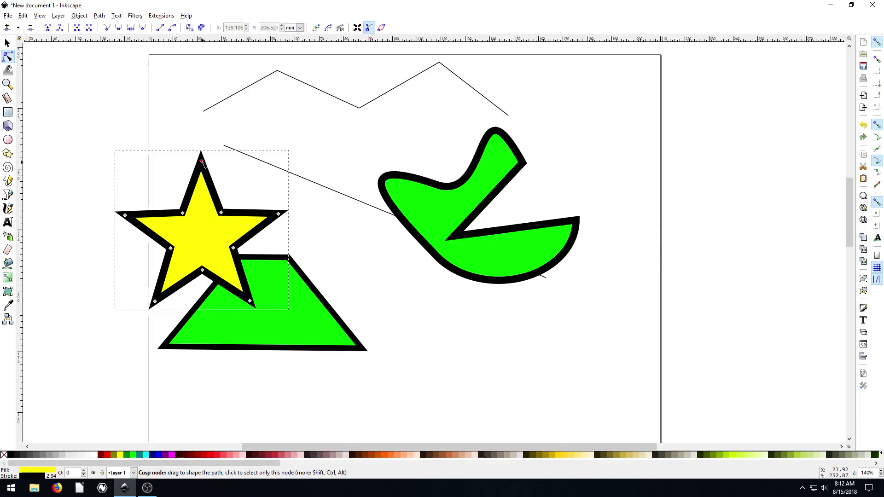
left_click_drag(203, 161, 203, 62)
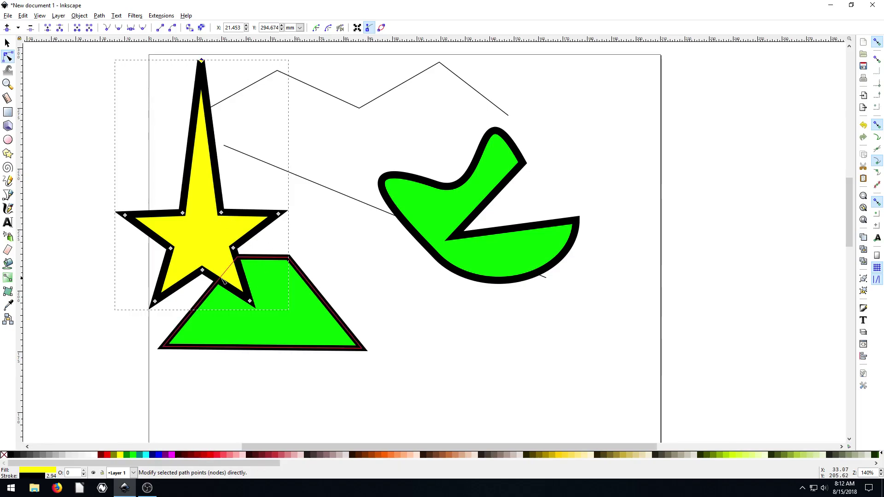
- Drag the star's lower inner nodes and right arm tip outward into a lopsided shape
left_click_drag(203, 270, 183, 269)
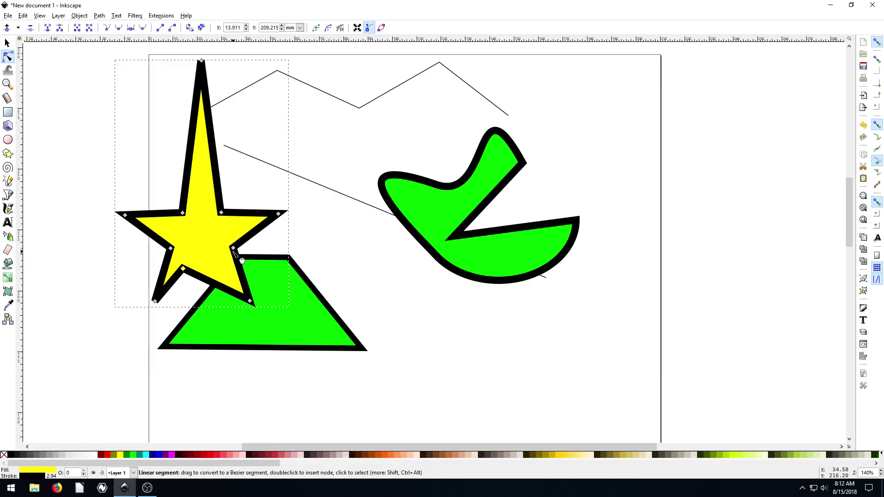
mouse_move(242, 262)
left_mouse_down()
mouse_move(318, 281)
mouse_move(258, 260)
mouse_move(267, 257)
mouse_move(258, 270)
mouse_move(232, 246)
mouse_move(242, 271)
left_mouse_up()
left_click_drag(281, 216, 308, 216)
left_click_drag(233, 249, 295, 268)
left_click_drag(183, 269, 202, 331)
left_click(7, 43)
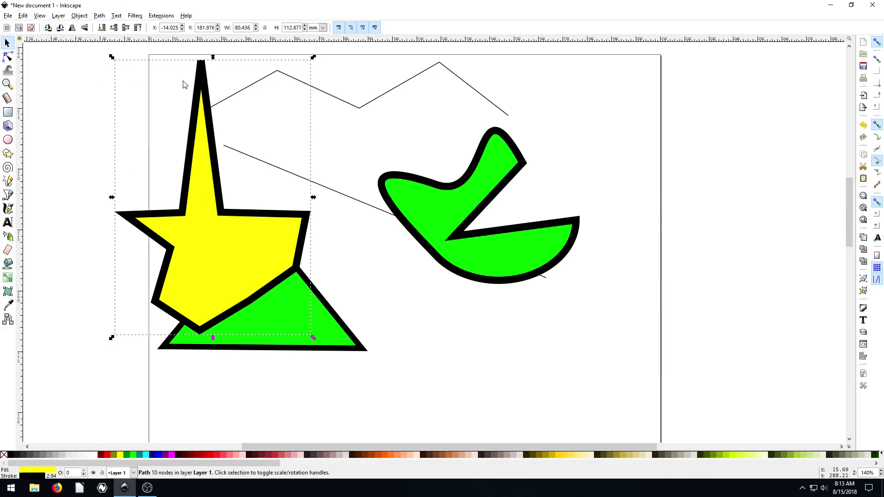
- Drag the yellow star to the right until it overlaps the green hook-shaped blob
left_click(222, 195)
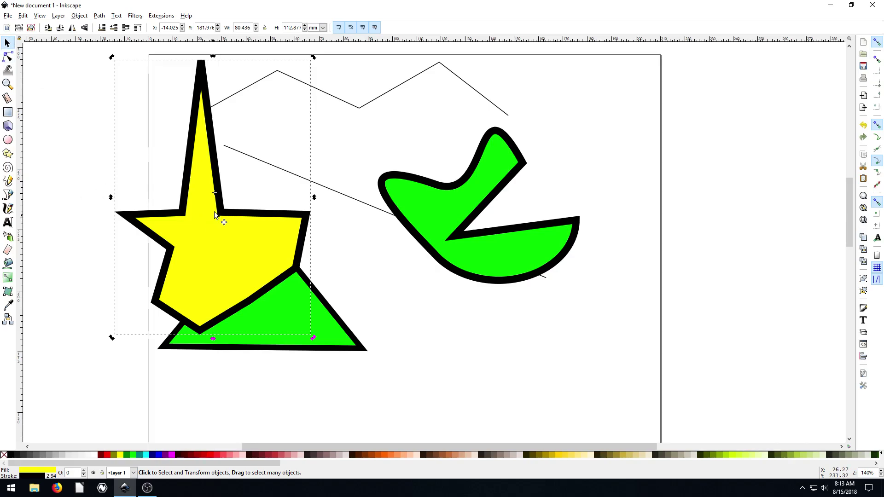
left_click_drag(219, 176, 519, 259)
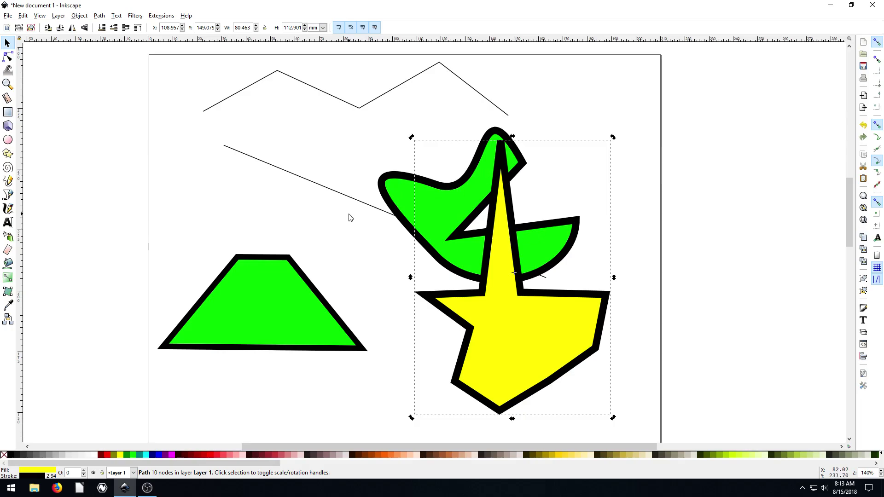
- Type a letter A as a new text object at the upper left of the page
left_click(8, 222)
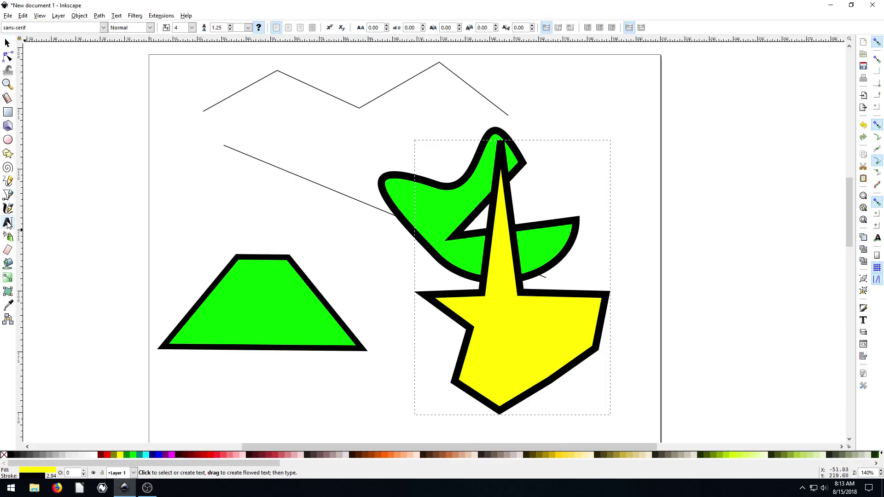
left_click(173, 191)
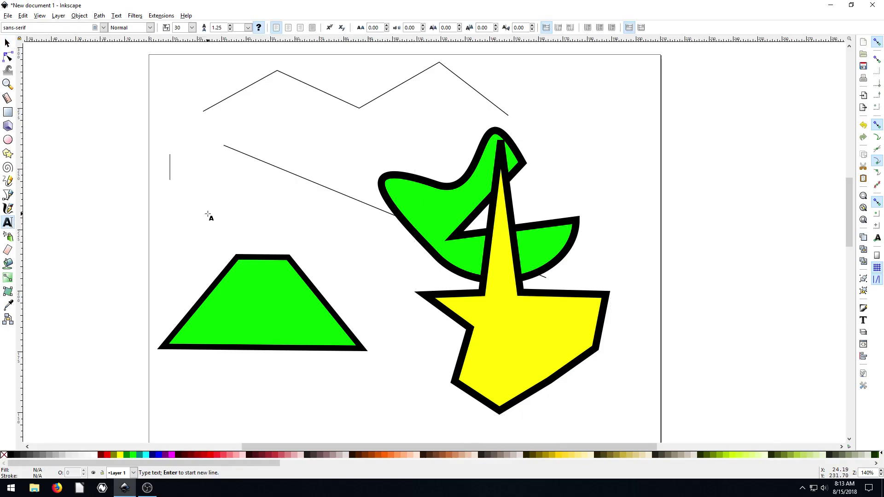
type("A")
- Move the letter A into place above the green trapezoid and zoom in on it
left_click(6, 43)
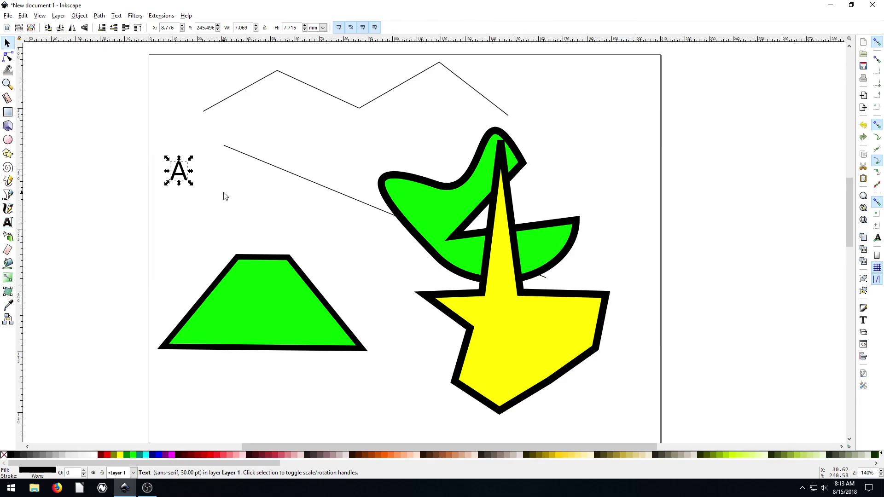
left_click_drag(182, 174, 241, 201)
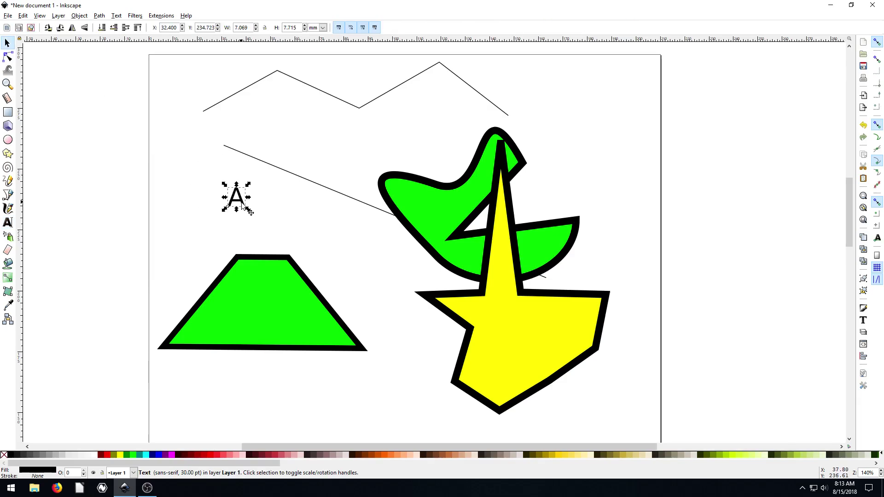
key("plus")
key("plus")
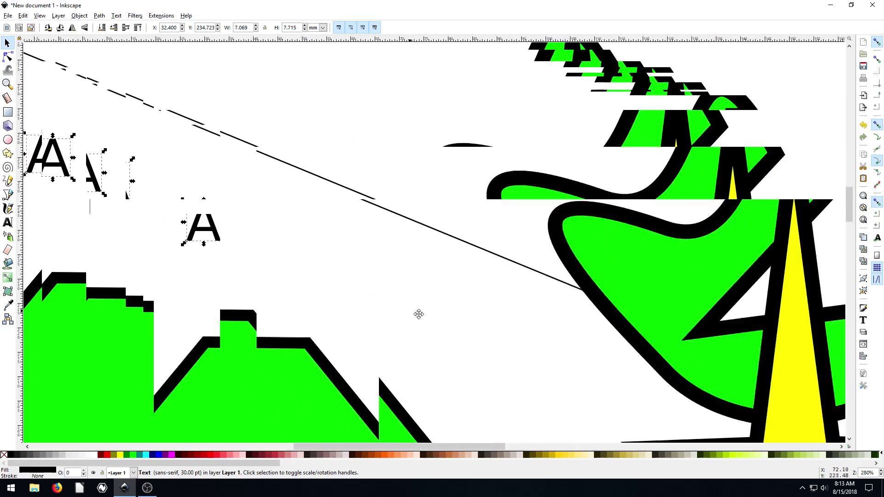
scroll(361, 296, "up", 8)
scroll(361, 296, "left", 15)
left_click_drag(354, 301, 470, 95)
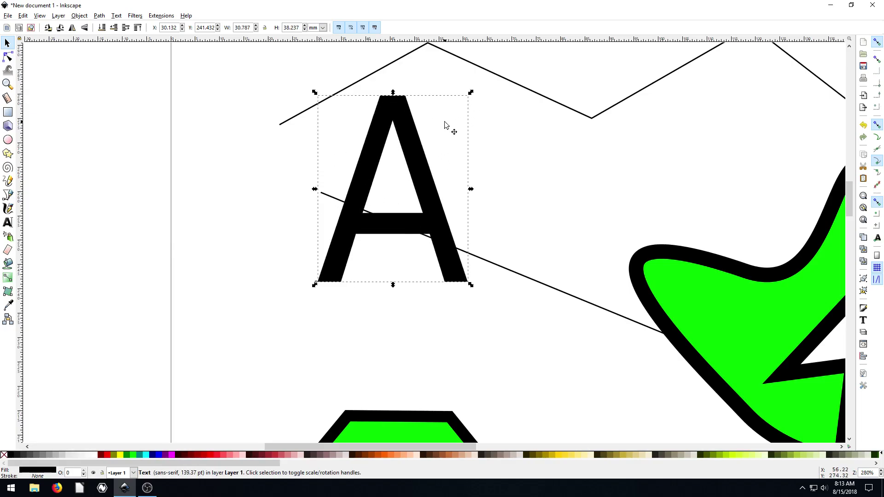
- Reselect the letter A and briefly edit its text, leaving the A in place
left_click(505, 186)
left_click(419, 166)
double_click(378, 146)
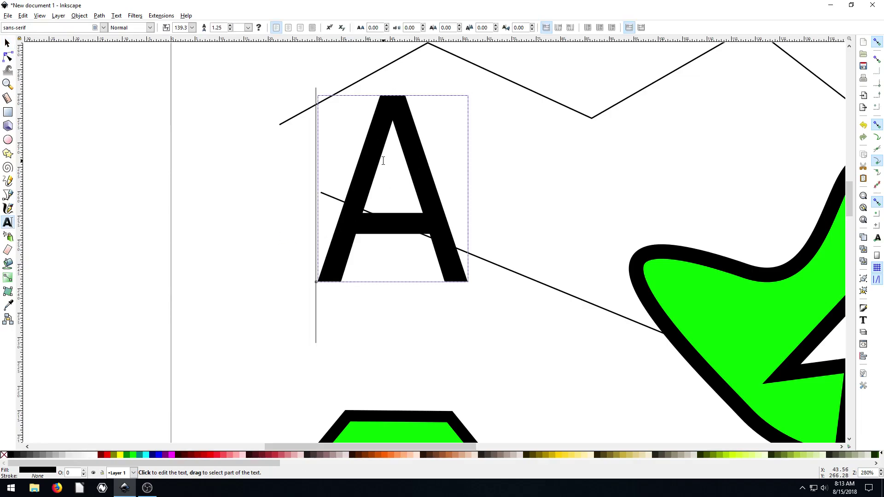
key("End")
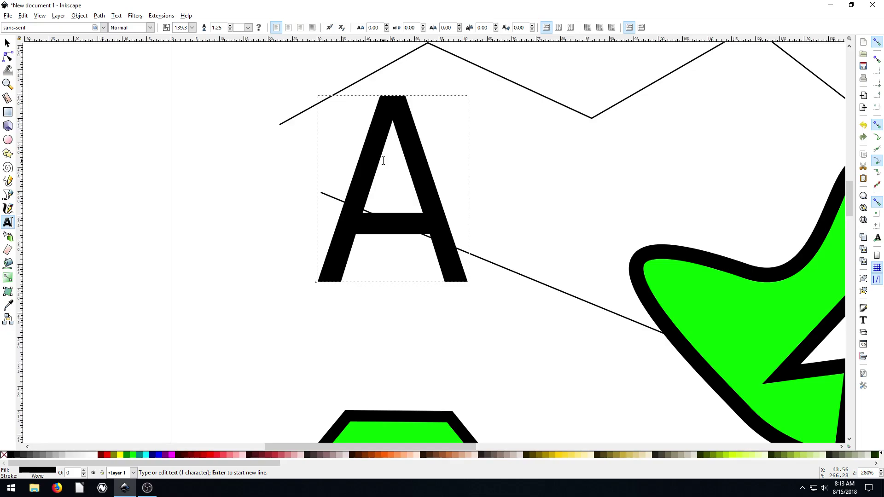
type("ji")
key("BackSpace")
key("BackSpace")
key("Escape")
- Convert the A text into a path with Path > Object to Path
left_click(7, 43)
left_click(99, 16)
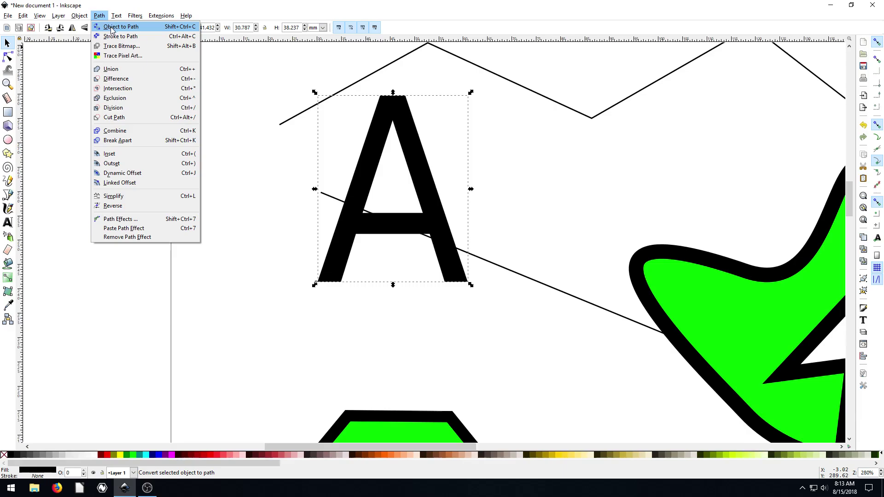
left_click(113, 27)
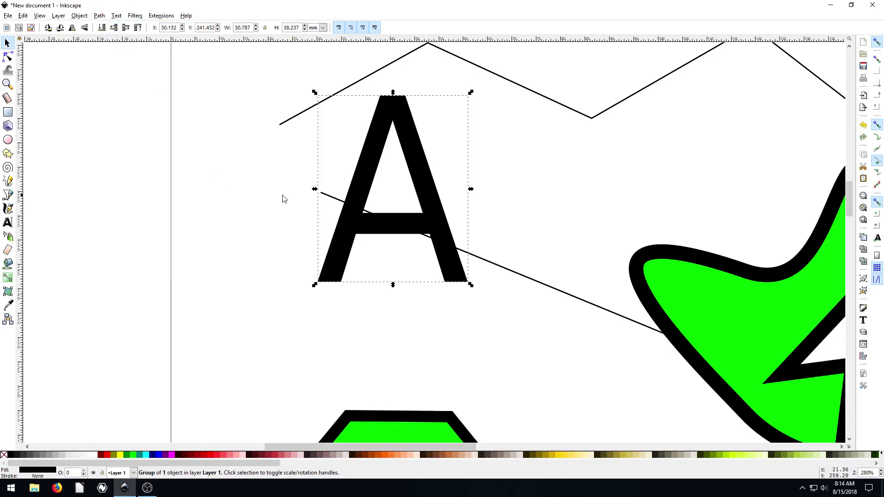
- Drag the A's nodes to lower its top, thicken the crossbar and shrink the inner triangle
double_click(367, 164)
double_click(362, 162)
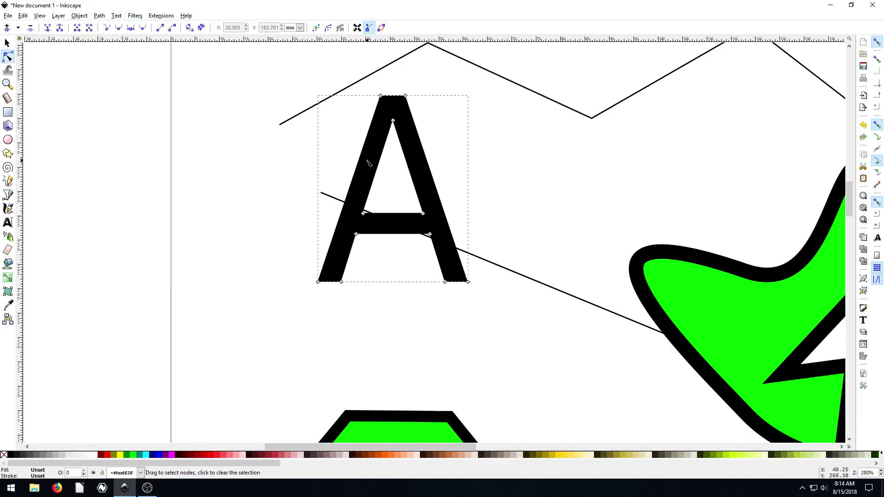
left_click_drag(394, 122, 394, 172)
left_click_drag(357, 234, 363, 252)
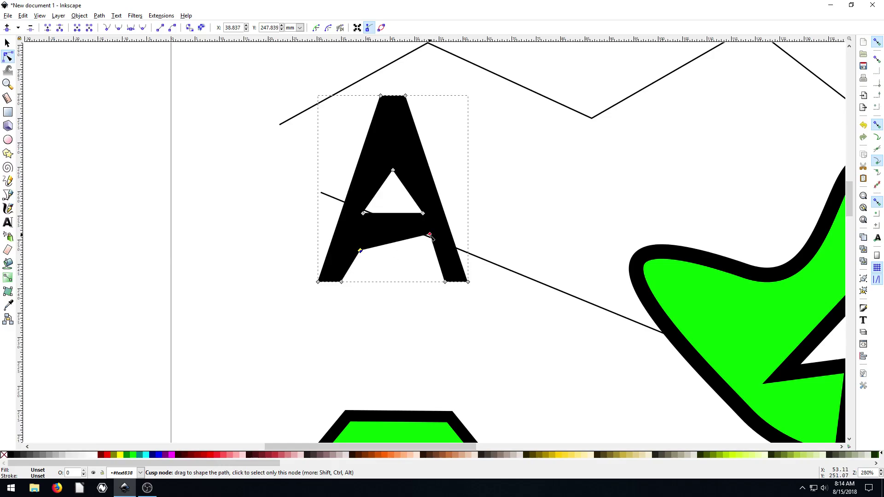
left_click_drag(429, 236, 423, 250)
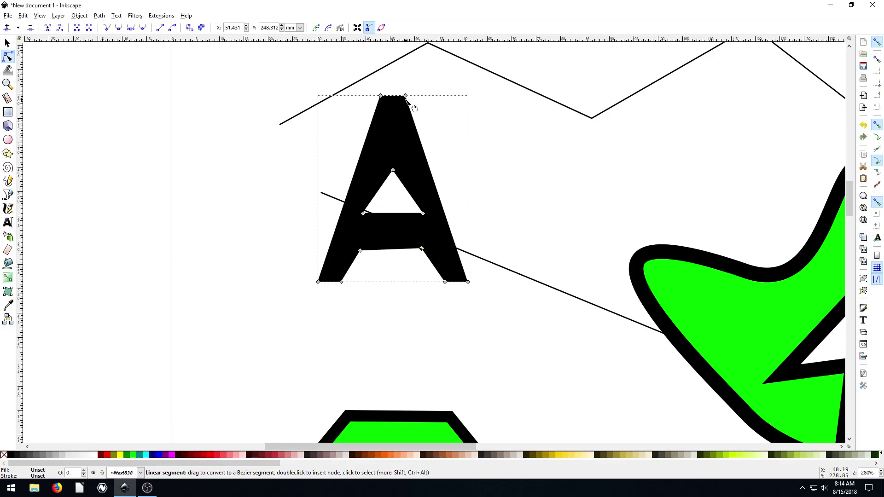
left_click_drag(405, 96, 380, 118)
left_click_drag(393, 170, 392, 145)
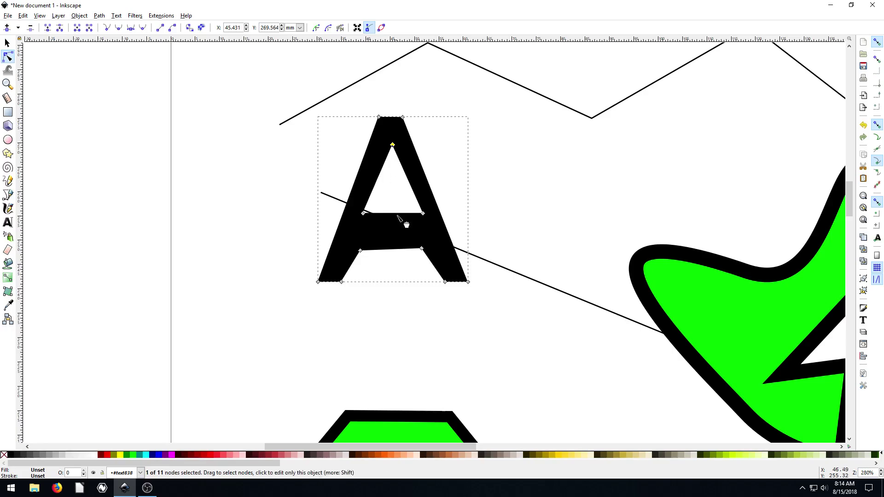
- Clear the selection and zoom out to 140% to view the whole page
left_click(395, 269)
left_click(99, 16)
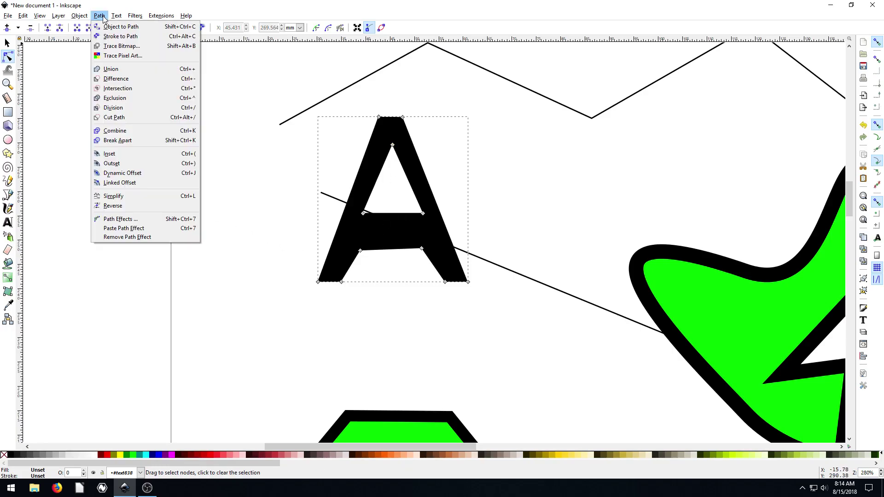
left_click(116, 30)
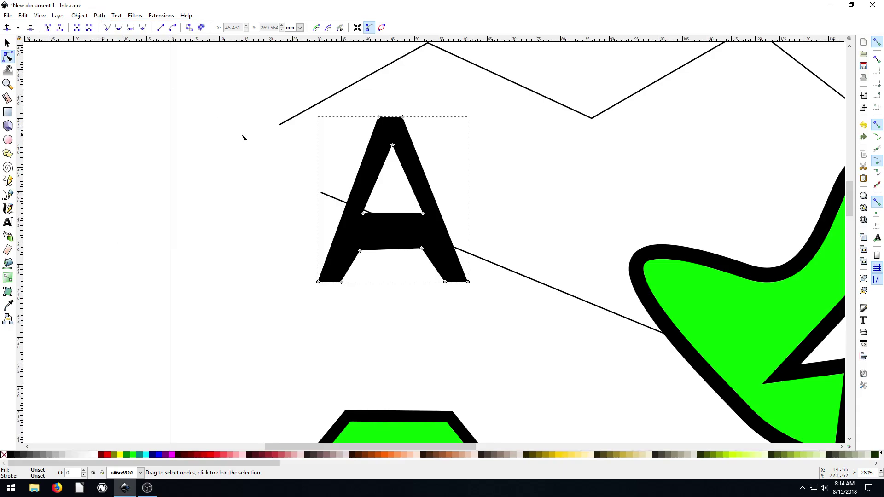
left_click(7, 43)
left_click(265, 187)
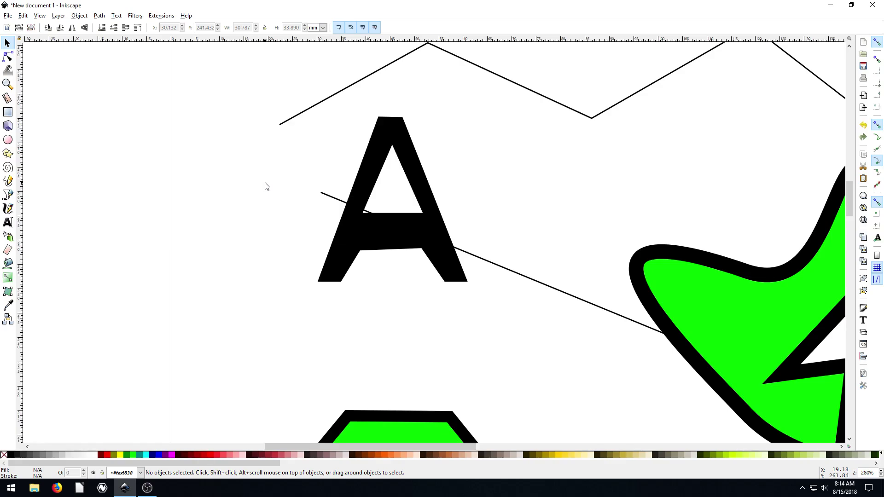
key("minus")
key("minus")
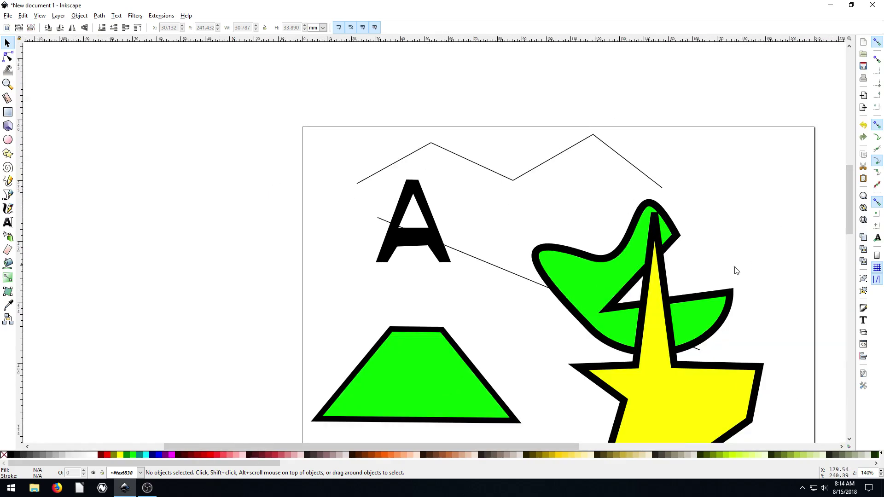
scroll(722, 273, "down", 4)
scroll(722, 274, "right", 8)
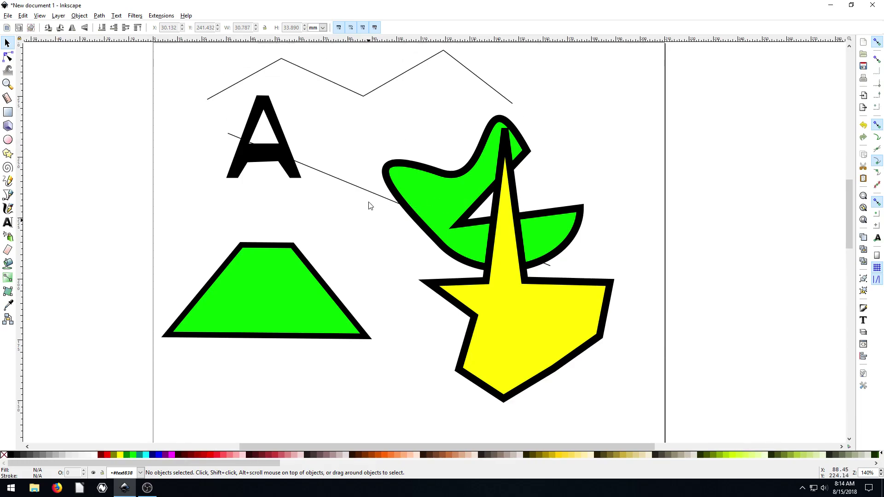